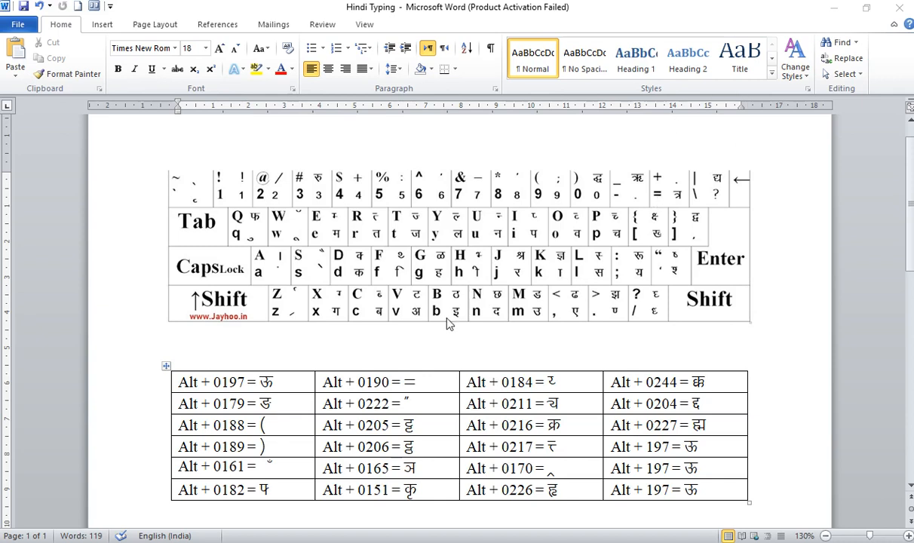
pyautogui.click(430, 230)
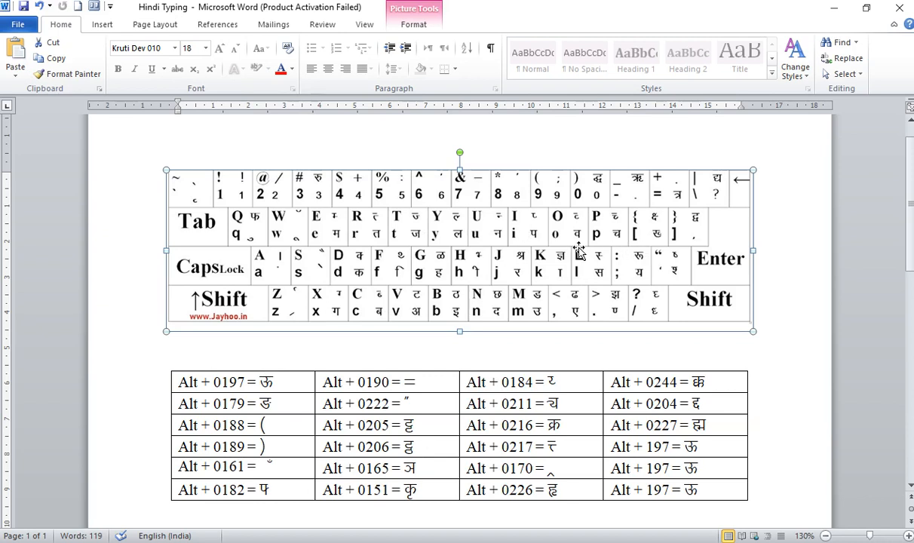
pyautogui.click(260, 337)
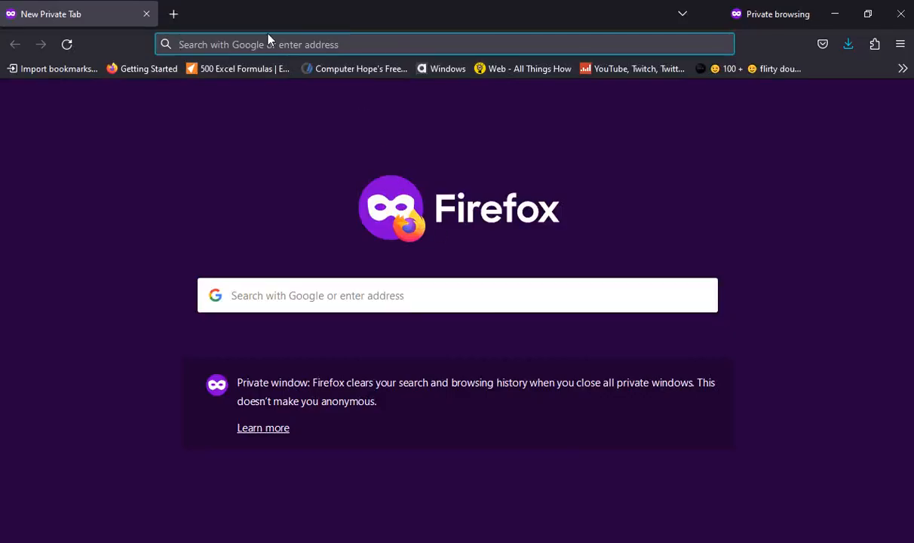
# Switch to Firefox and search Google Images for "kruti dev keyboard".
pyautogui.write('kru')
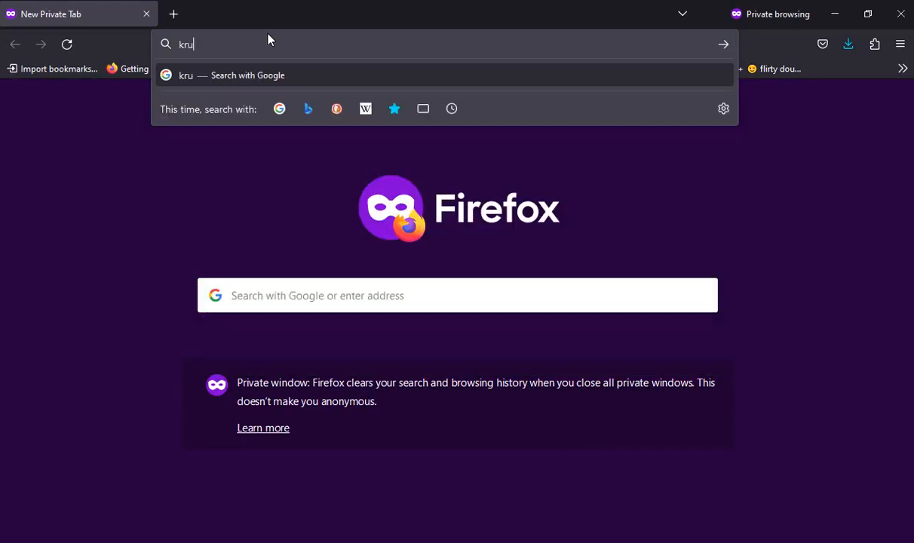
pyautogui.write('ti dev ky')
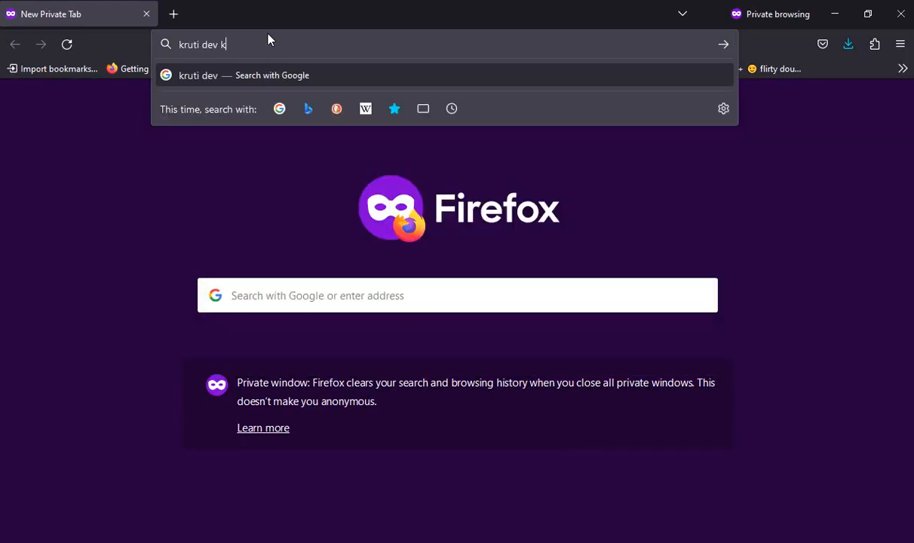
pyautogui.press('BackSpace')
pyautogui.write('eyboard')
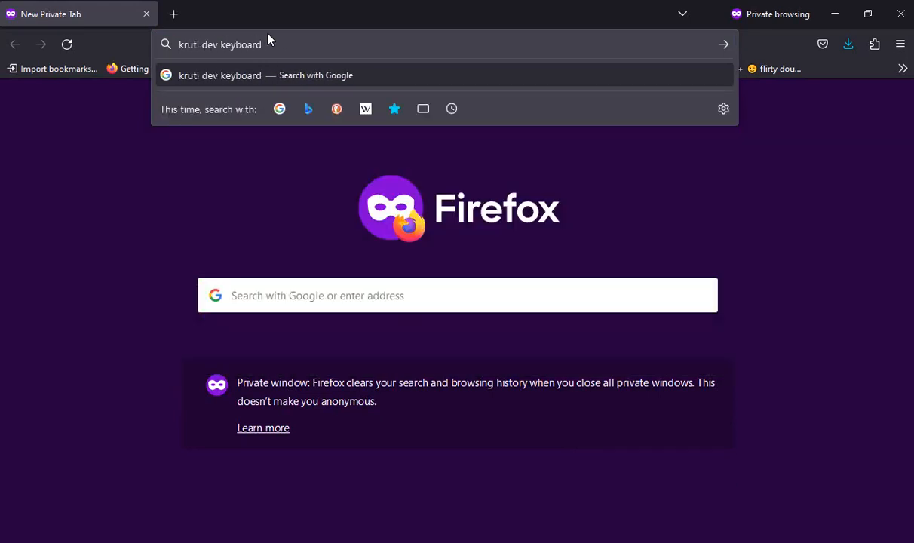
pyautogui.press('Return')
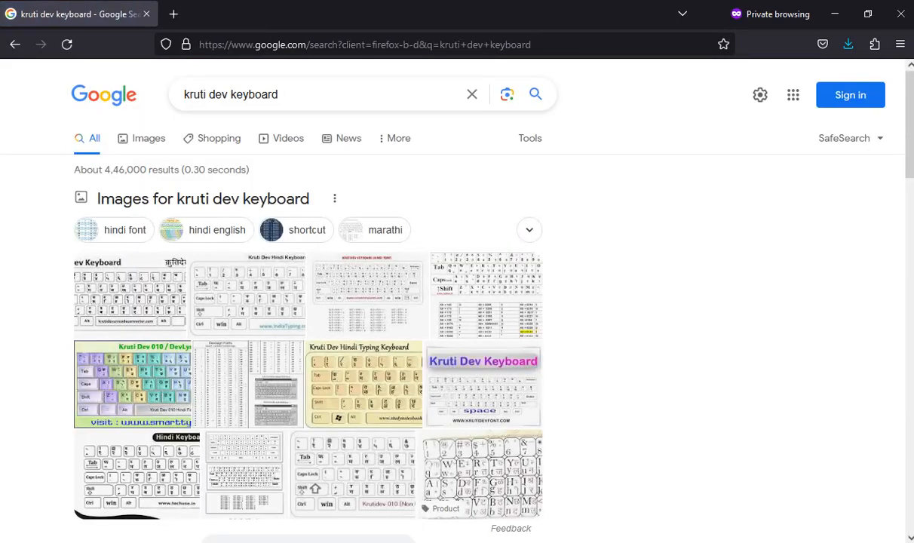
pyautogui.click(153, 144)
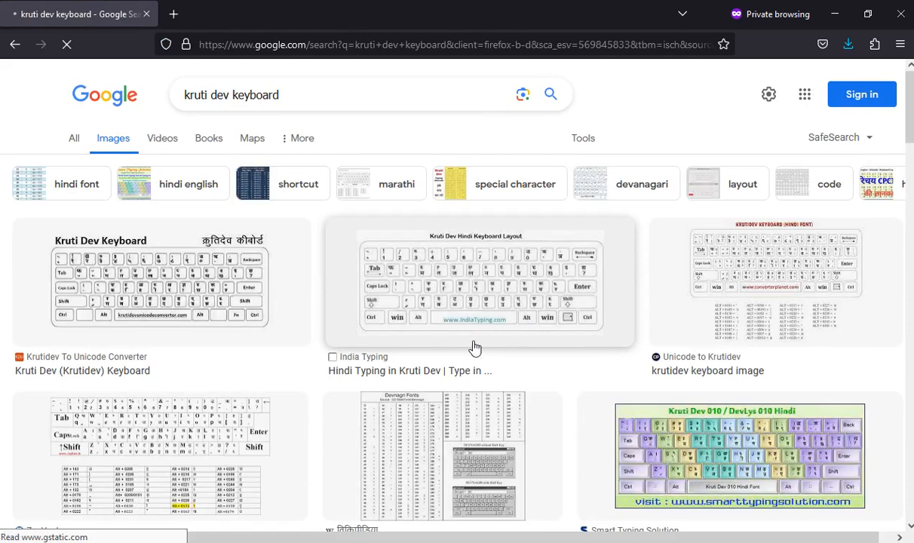
# Preview the India Typing, ZeeVector and Unicode to Krutidev keyboard charts with their related images, and return to Word.
pyautogui.click(490, 296)
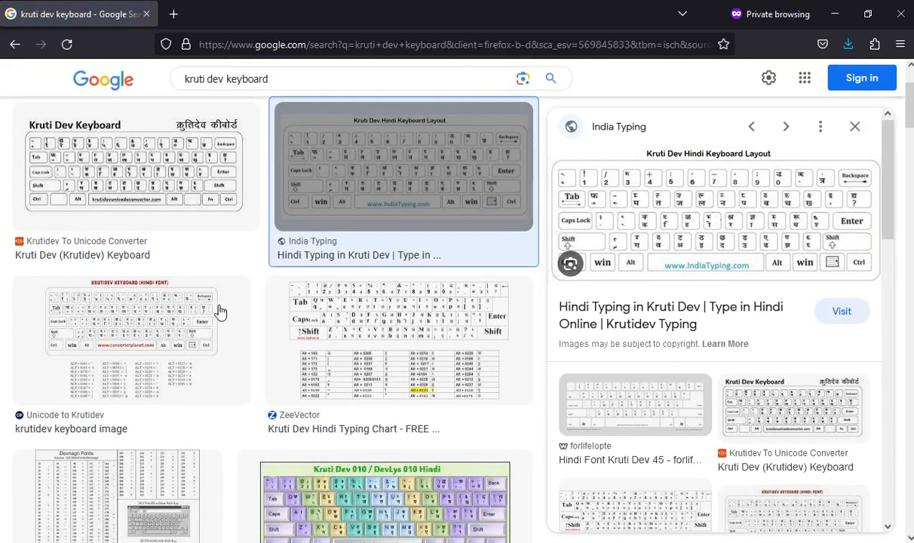
pyautogui.click(134, 315)
pyautogui.click(377, 330)
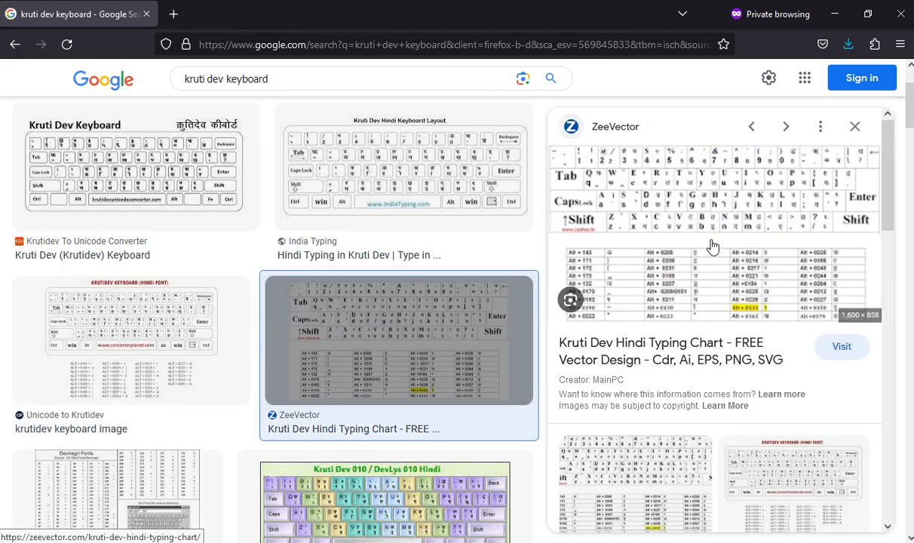
pyautogui.scroll(-3, 867, 189)
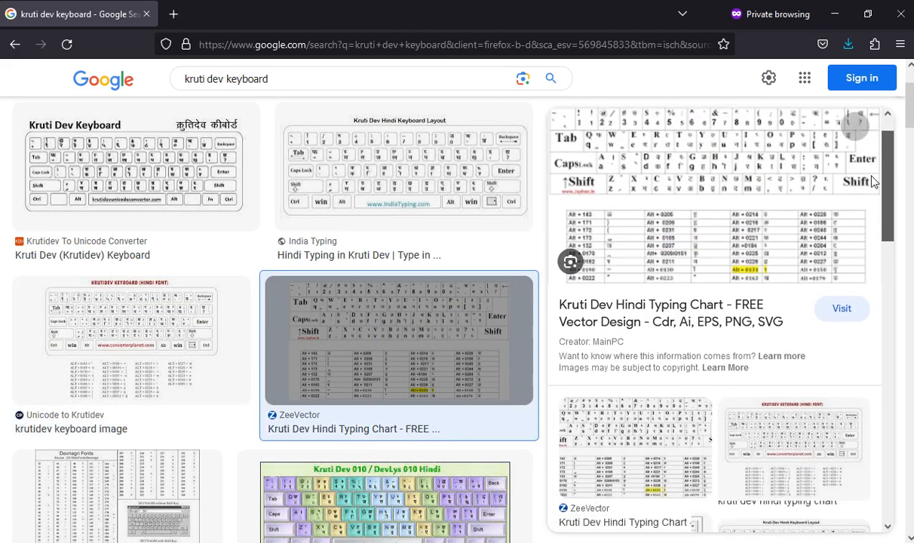
pyautogui.scroll(-3, 868, 200)
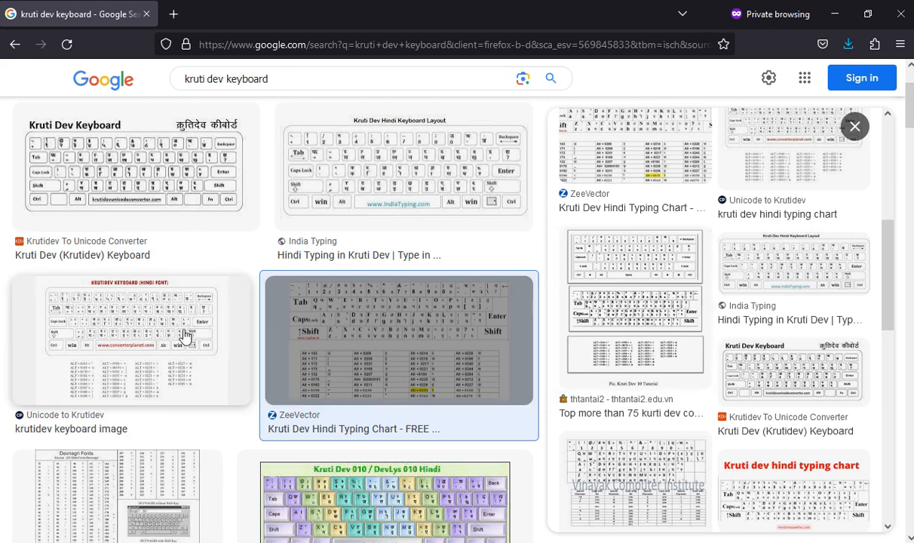
pyautogui.click(167, 337)
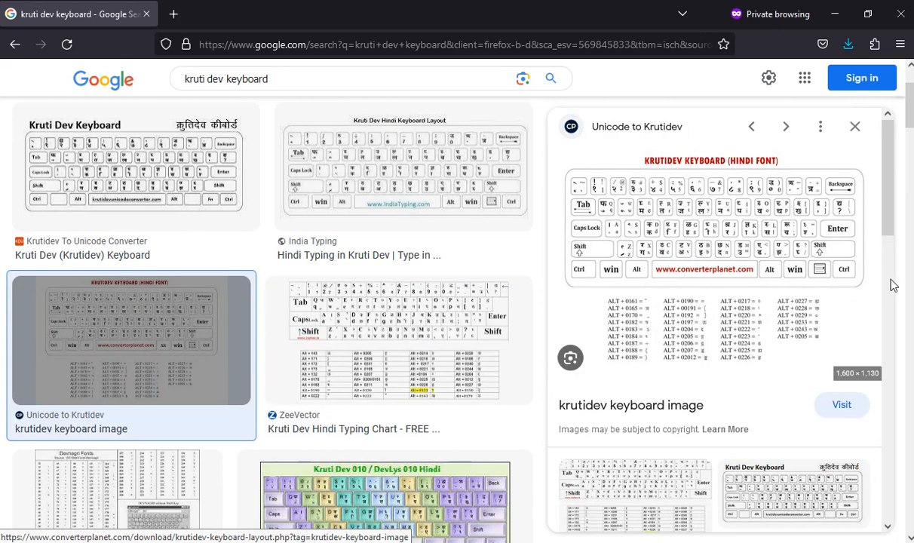
pyautogui.moveTo(887, 180); pyautogui.dragTo(877, 292)
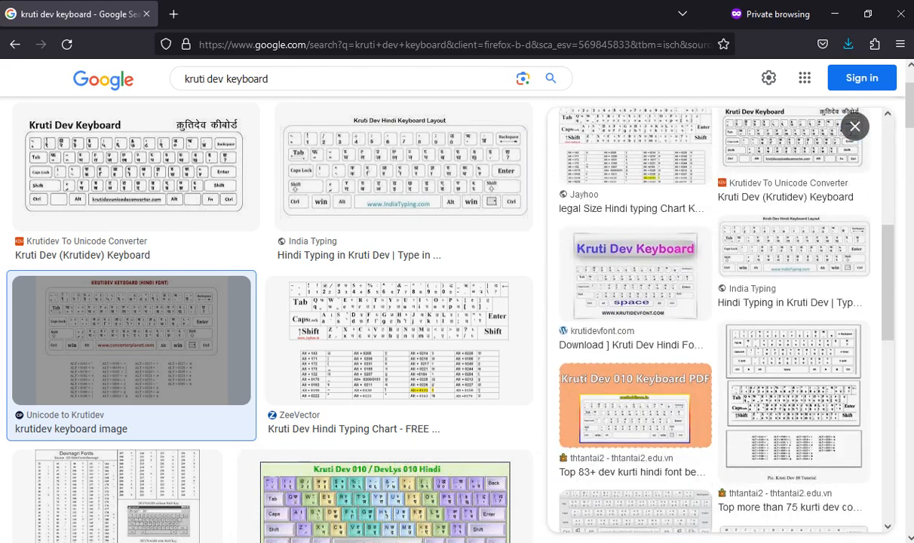
pyautogui.click(531, 541)
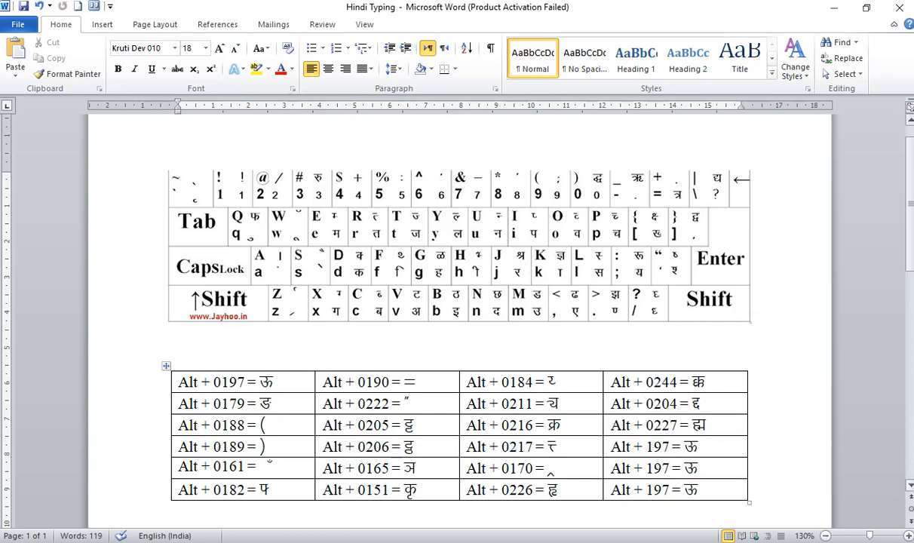
# Extend the keyboard picture's crop area downward to take in its hidden Alt-code table, making the picture 8.74 cm high.
pyautogui.scroll(-2, 907, 264)
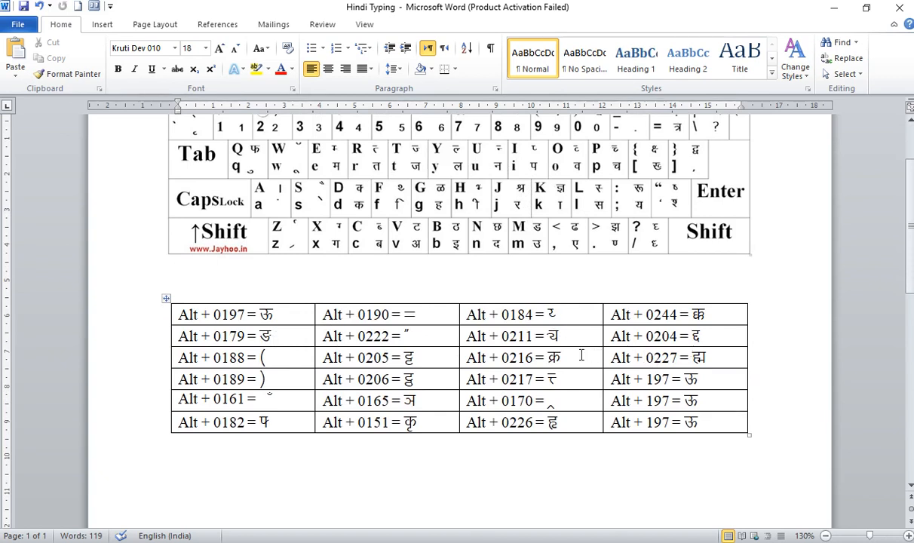
pyautogui.click(401, 225)
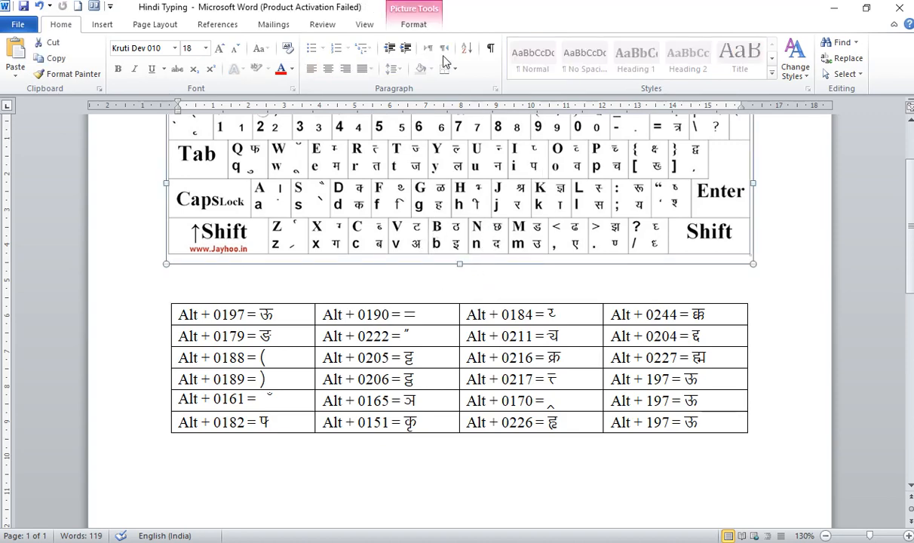
pyautogui.click(414, 24)
pyautogui.click(820, 77)
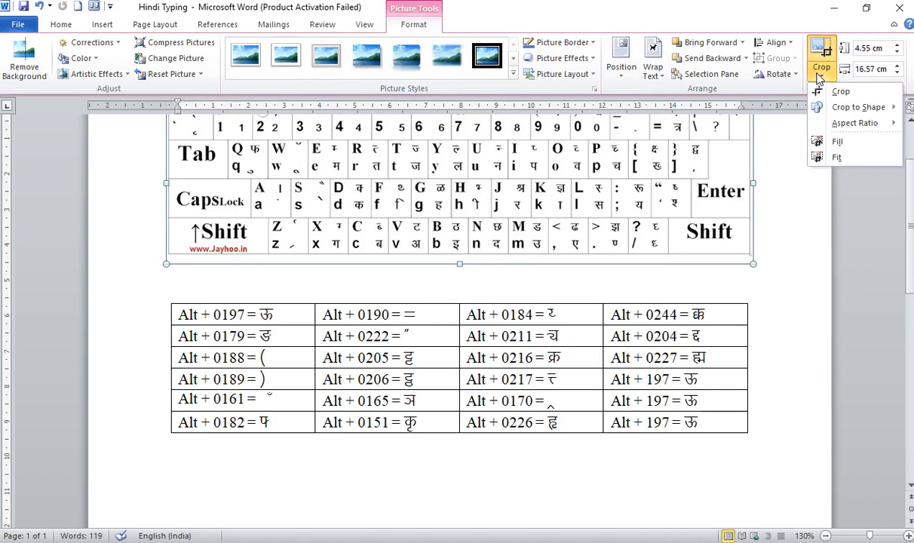
pyautogui.click(837, 91)
pyautogui.moveTo(460, 263); pyautogui.dragTo(460, 411)
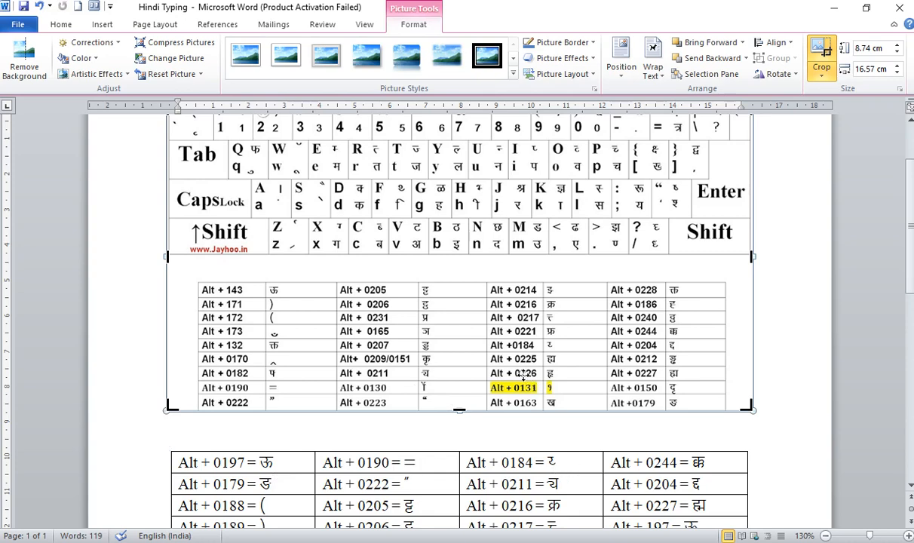
# Crop the Alt-code table off the bottom of the keyboard picture again, leaving it 4.55 cm high.
pyautogui.moveTo(461, 403); pyautogui.dragTo(472, 259)
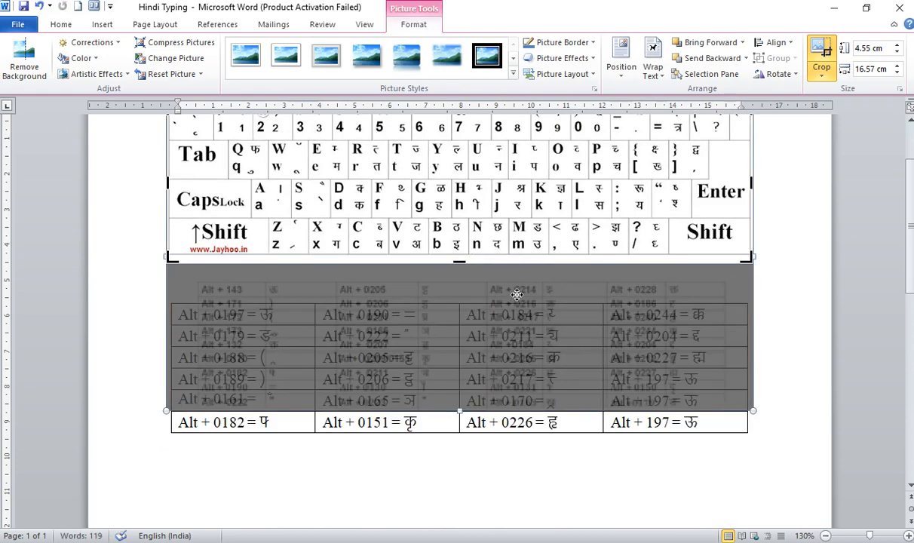
pyautogui.click(745, 337)
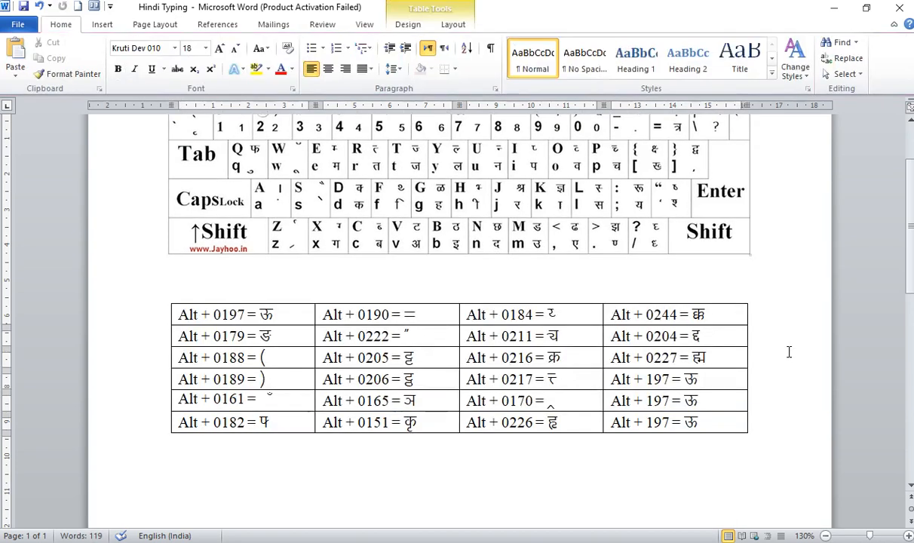
pyautogui.click(432, 319)
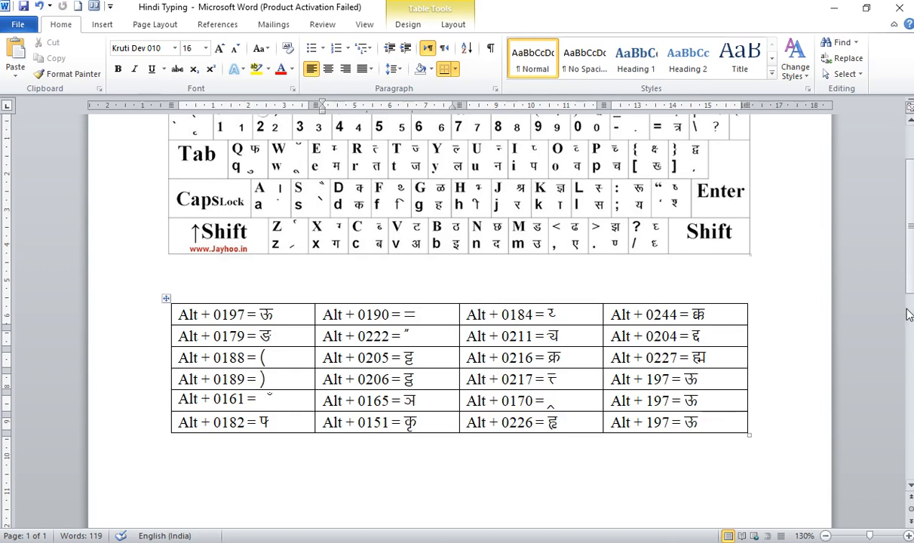
# Enter the character ऊ as a trial on the blank line below the keyboard picture, and erase it.
pyautogui.moveTo(909, 268); pyautogui.dragTo(909, 241)
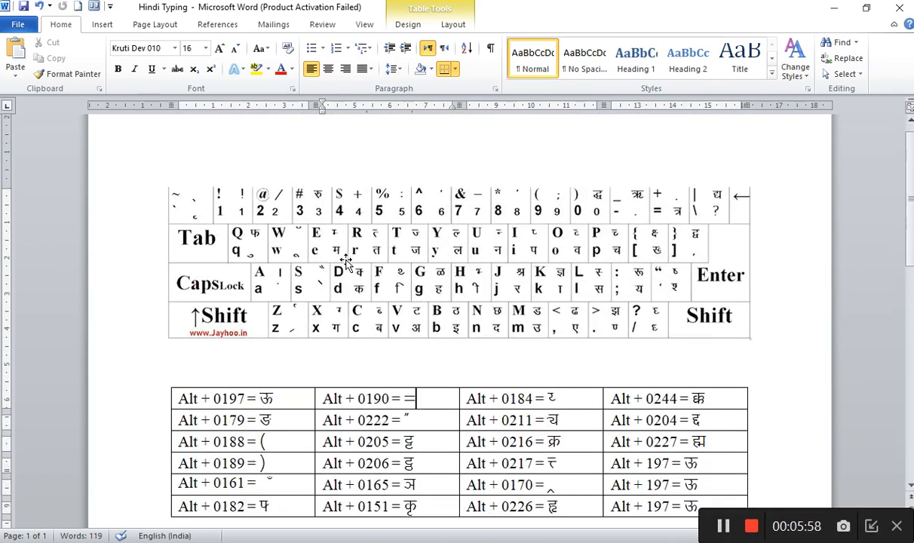
pyautogui.moveTo(277, 400); pyautogui.dragTo(255, 400)
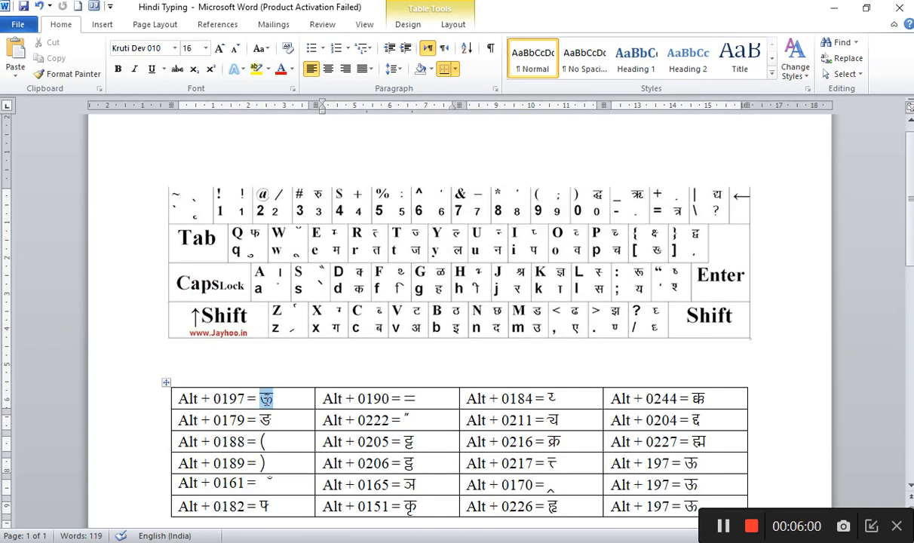
pyautogui.click(202, 362)
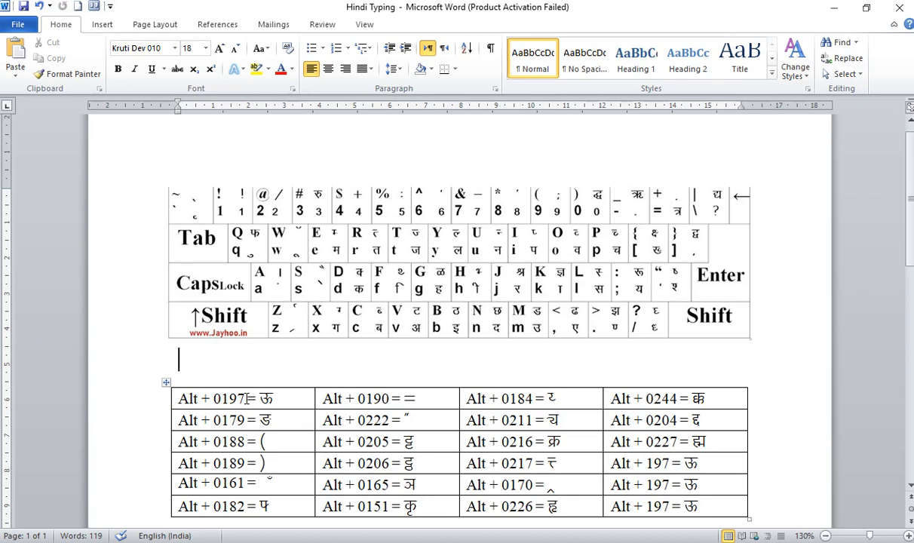
pyautogui.write('ऊ')
pyautogui.press('BackSpace')
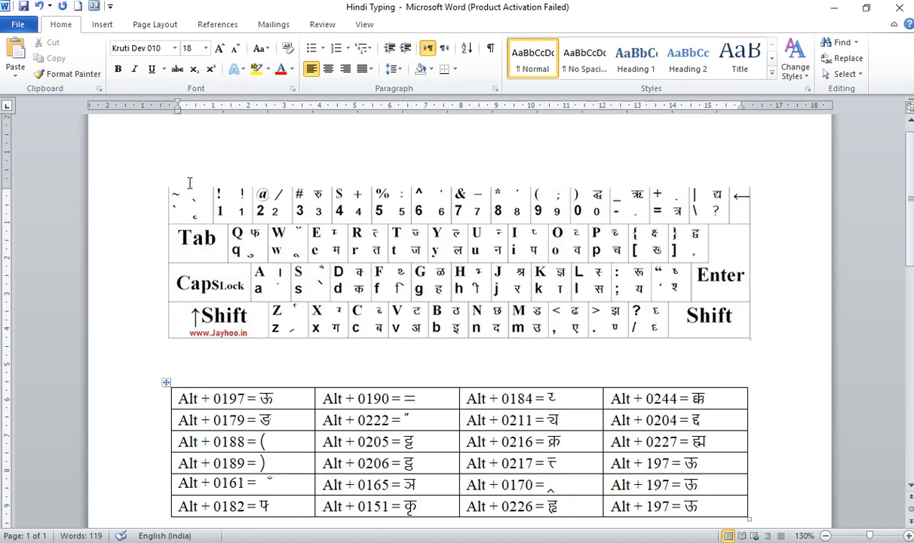
# Check that the blank line below the keyboard picture uses the Kruti Dev 010 font.
pyautogui.click(174, 48)
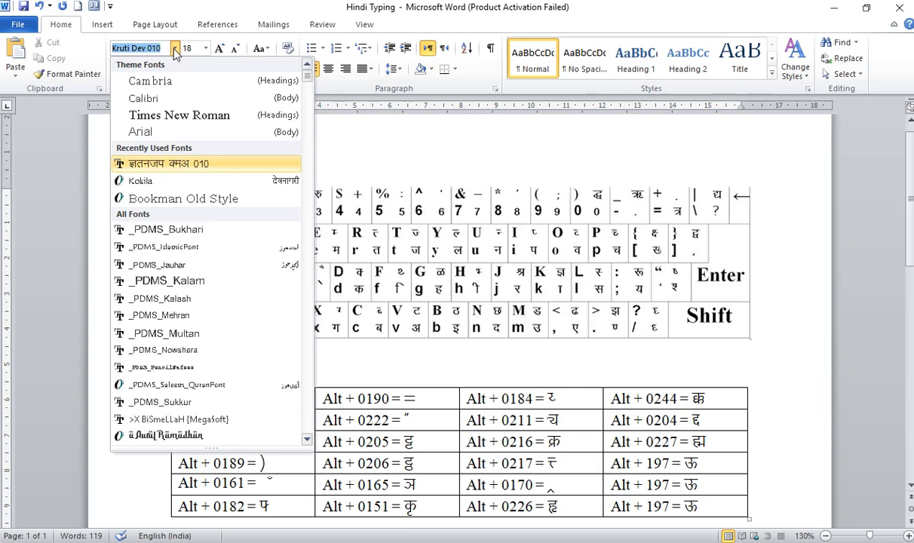
pyautogui.click(407, 357)
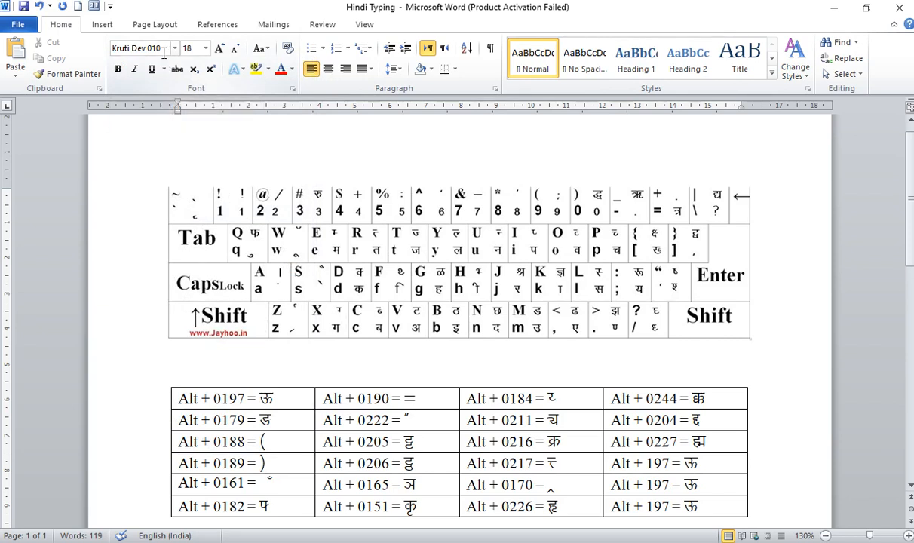
pyautogui.click(164, 50)
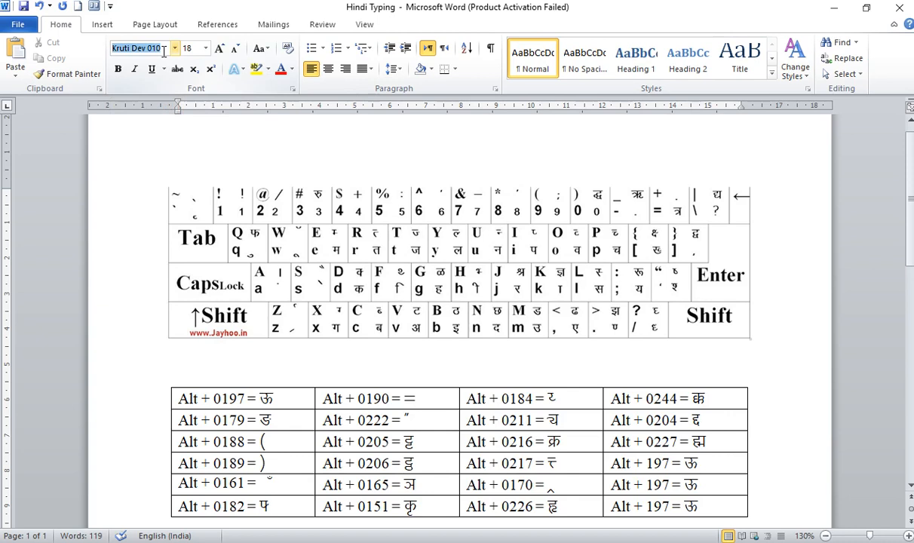
pyautogui.hotkey('shift', 'Right')
pyautogui.hotkey('shift', 'Right')
pyautogui.hotkey('shift', 'Right')
pyautogui.hotkey('shift', 'Right')
pyautogui.press('Escape')
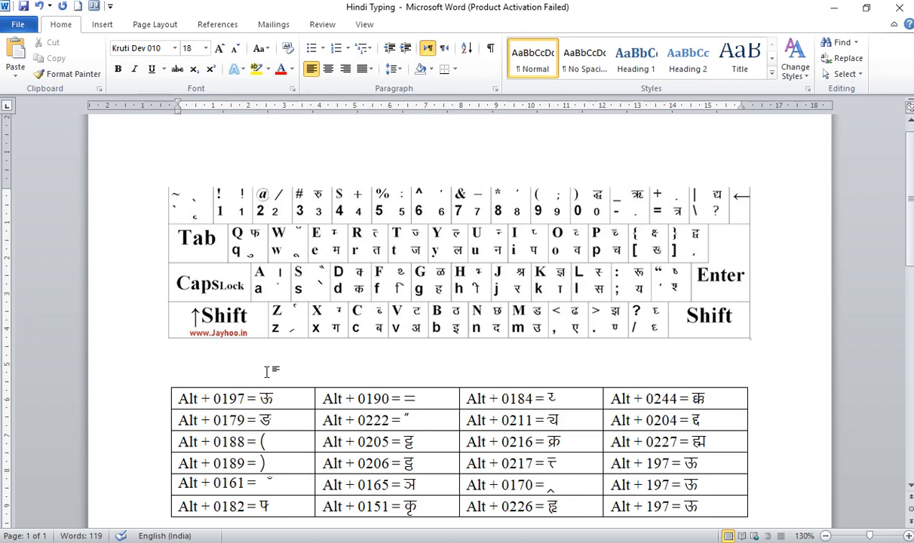
# Write "सारे जहाँ से अच्छा हिन्दोस्तान हमारा" in Kruti Dev 010 on the blank line below the keyboard picture.
pyautogui.write('ljs')
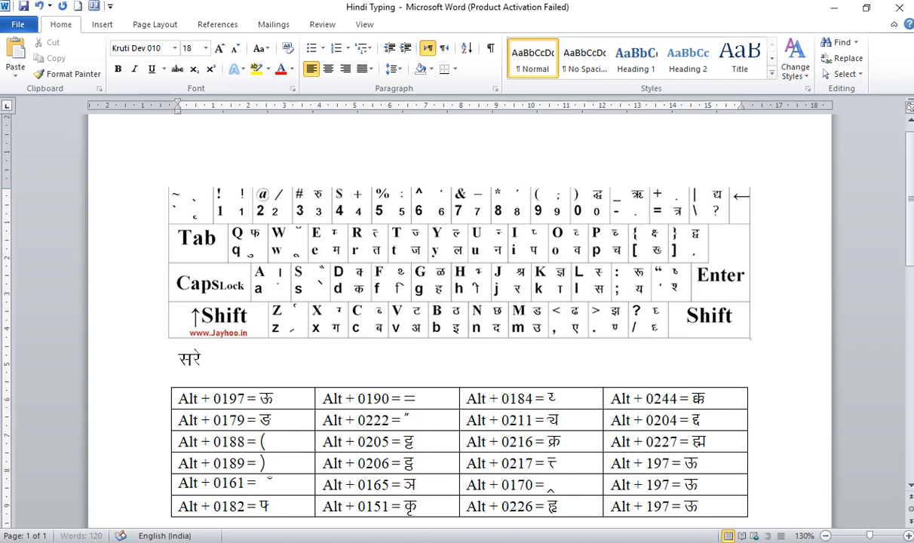
pyautogui.hotkey('ctrl', 'z')
pyautogui.write('tk')
pyautogui.press('BackSpace')
pyautogui.write('gk¡ ls vPNk')
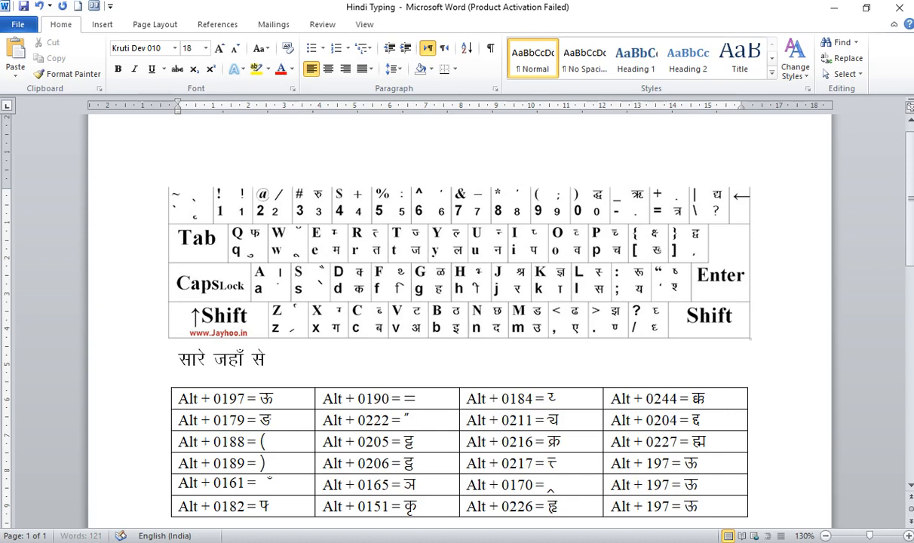
pyautogui.write(' fgUn')
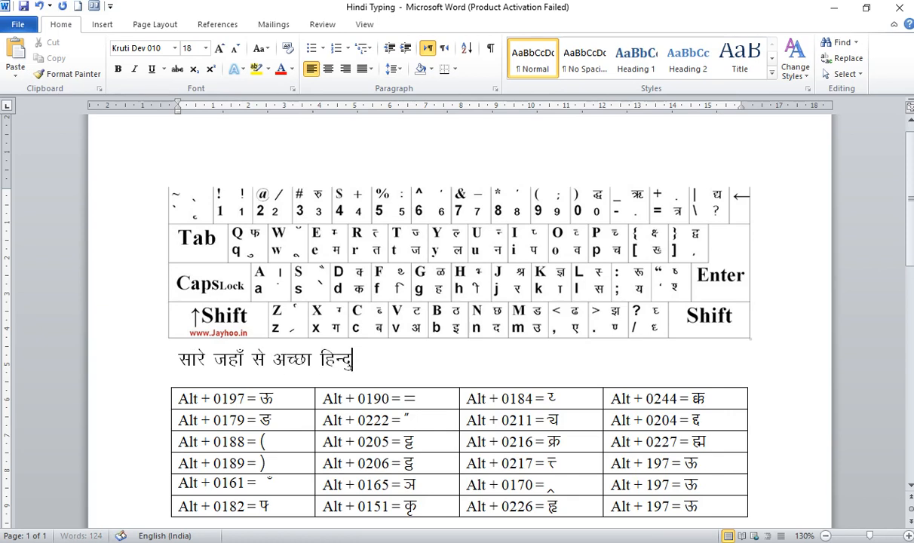
pyautogui.write('ksLrku gekjk')
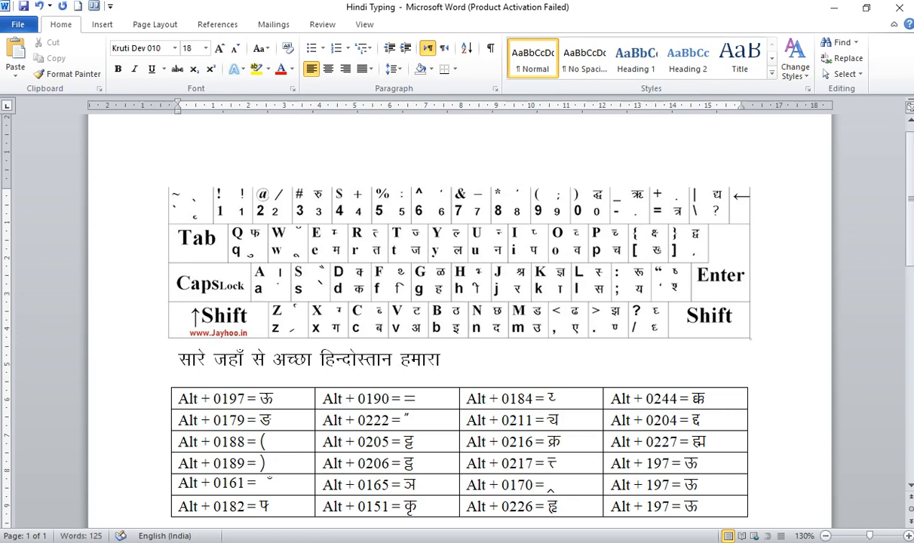
# Write "हम बुलबुलें हैं इसकी यह गु" on a new line below the first verse line.
pyautogui.press('Return')
pyautogui.write('ge cqycqy')
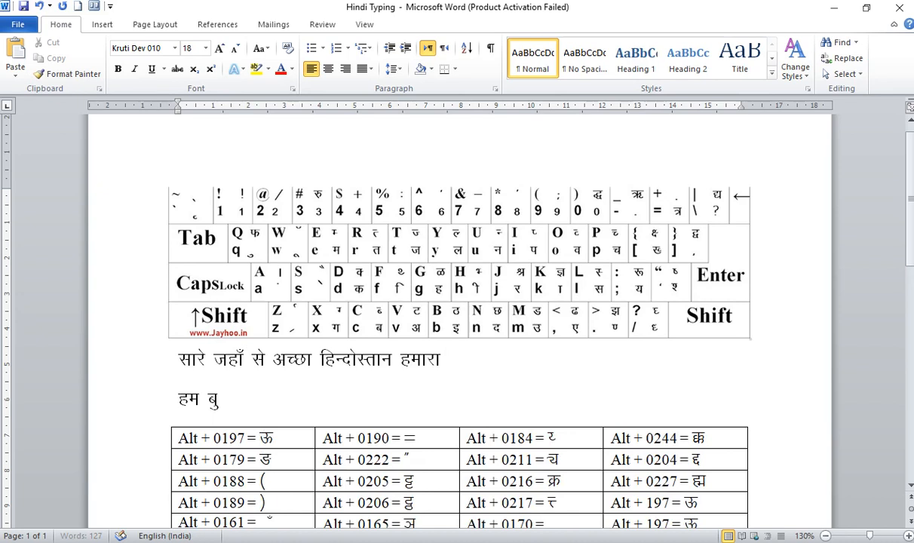
pyautogui.write('sa gSa bdl')
pyautogui.press('BackSpace')
pyautogui.press('BackSpace')
pyautogui.write('ldh ;g xq')
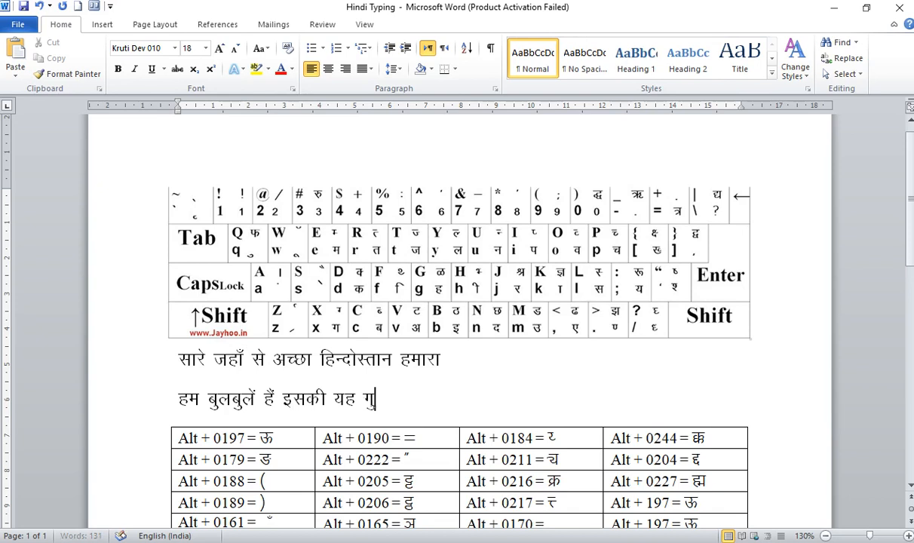
pyautogui.write('fy')
# Complete the second verse line so that it ends with "गुल्सिताँ हमारा".
pyautogui.press('BackSpace')
pyautogui.press('BackSpace')
pyautogui.write('y')
pyautogui.press('BackSpace')
pyautogui.write('fylr')
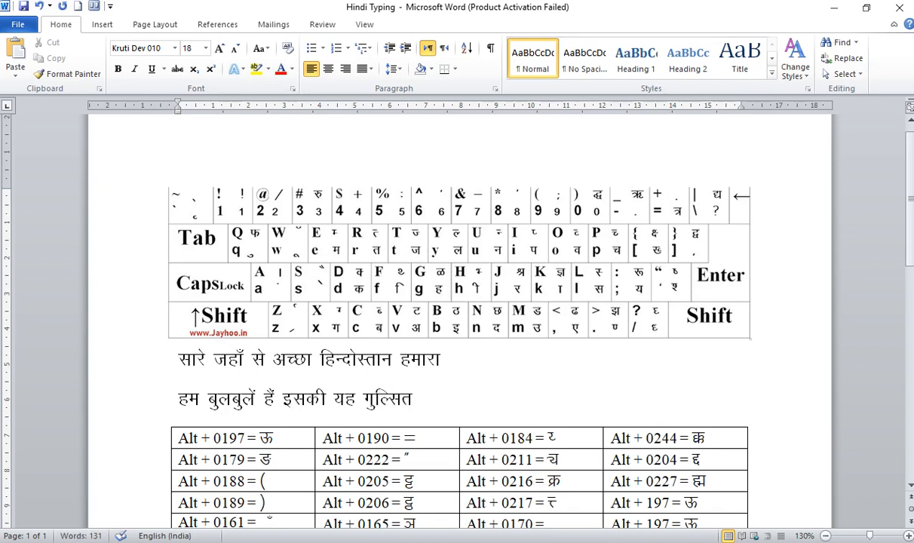
pyautogui.write('k¡ gekjk')
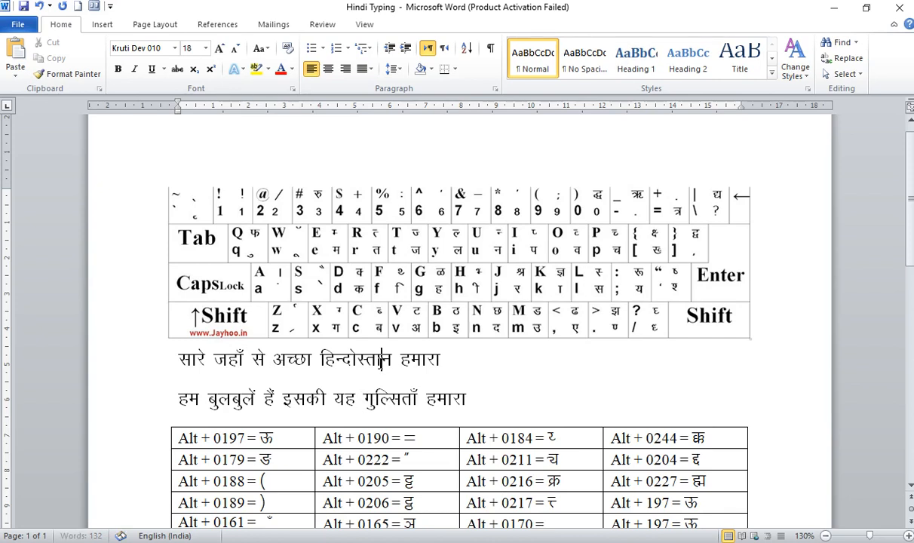
# Apply single line spacing to the second verse line and place the cursor back in the first verse line.
pyautogui.hotkey('ctrl', '1')
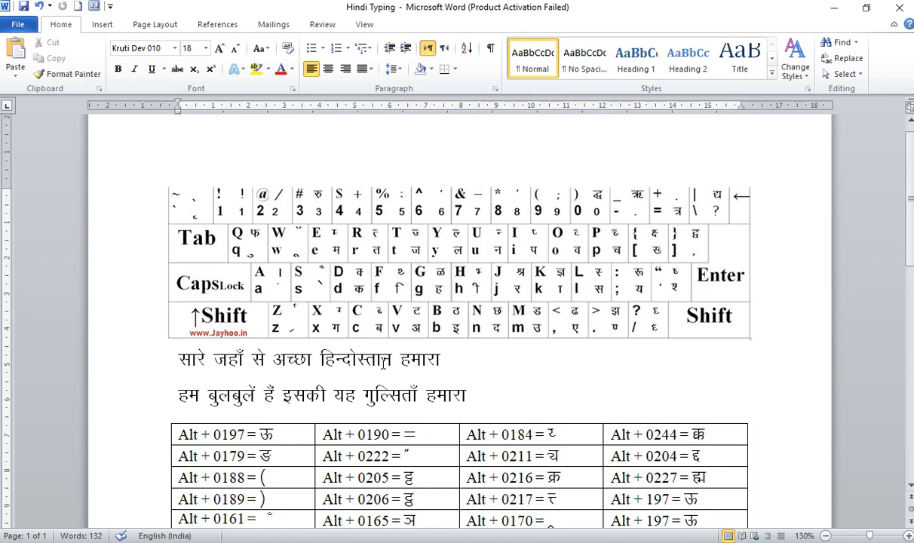
pyautogui.click(384, 363)
pyautogui.scroll(-3, 911, 281)
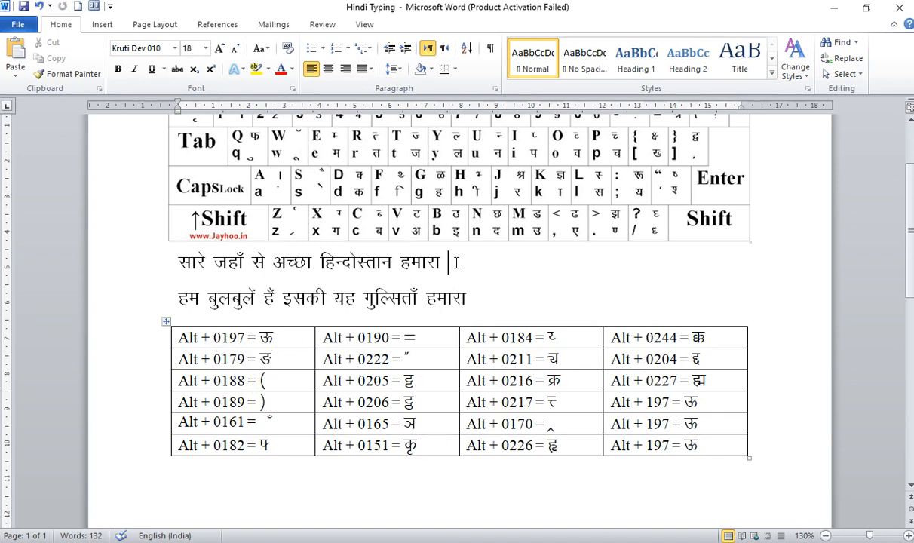
# Write a sample first name containing the half-य conjunct (Alt + 0184) on a new line below the second verse line.
pyautogui.click(543, 301)
pyautogui.press('Return')
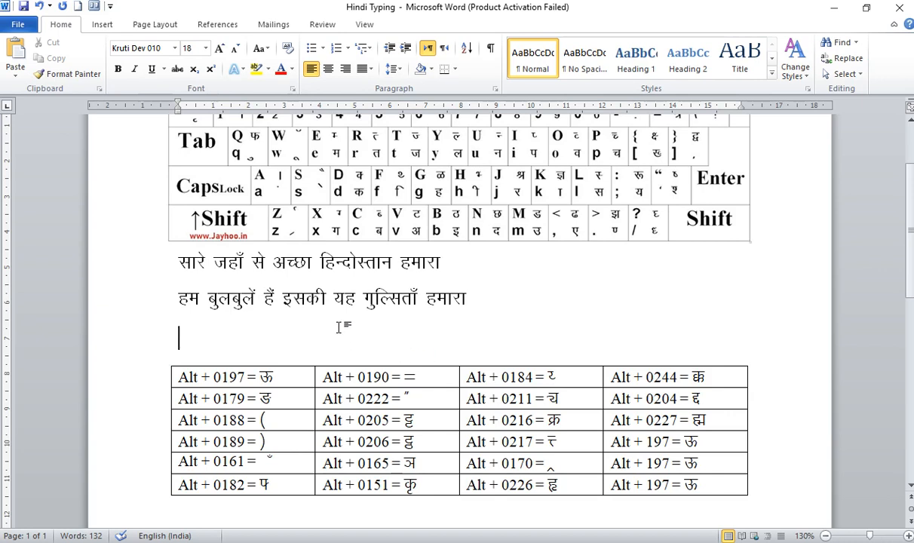
pyautogui.write('r;~;c')
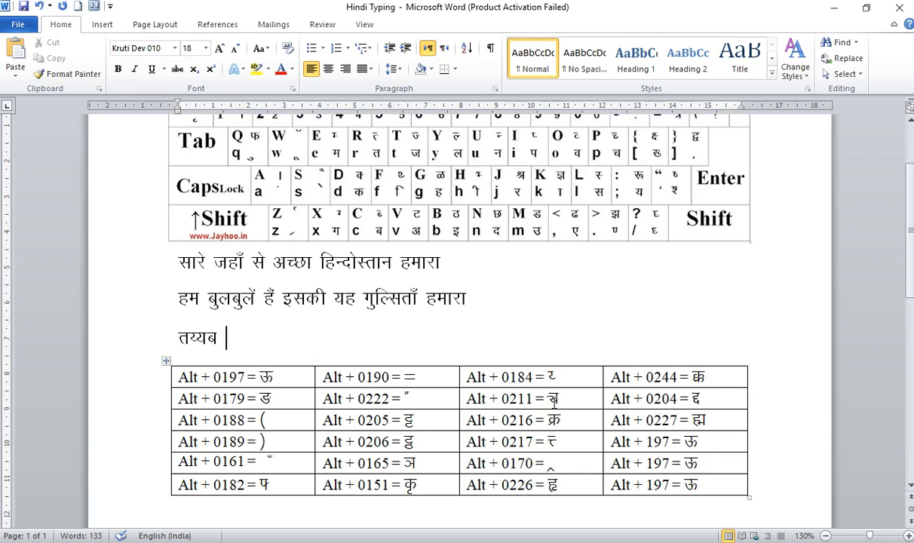
# Enter an alternative spelling with a different य conjunct as a trial after the sample name, and erase it.
pyautogui.write('rp;')
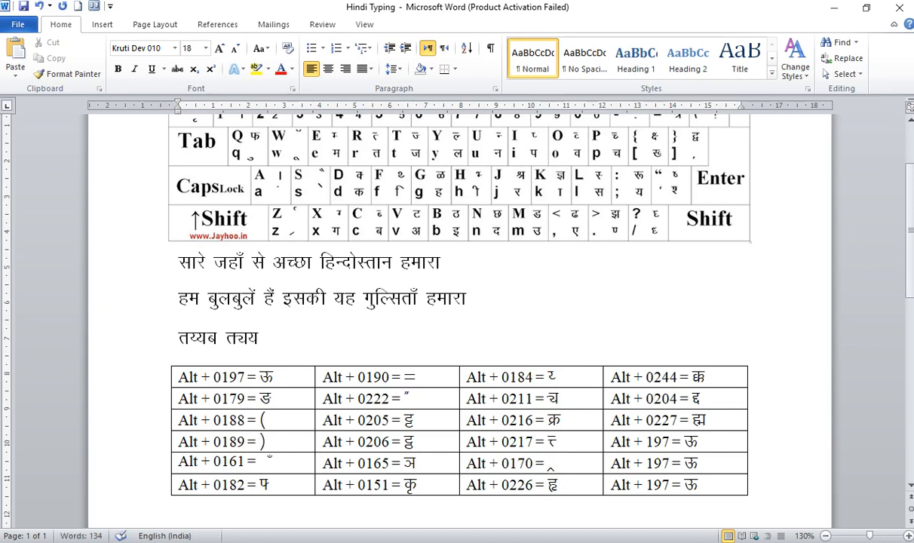
pyautogui.press('BackSpace')
pyautogui.press('BackSpace')
pyautogui.press('BackSpace')
pyautogui.press('BackSpace')
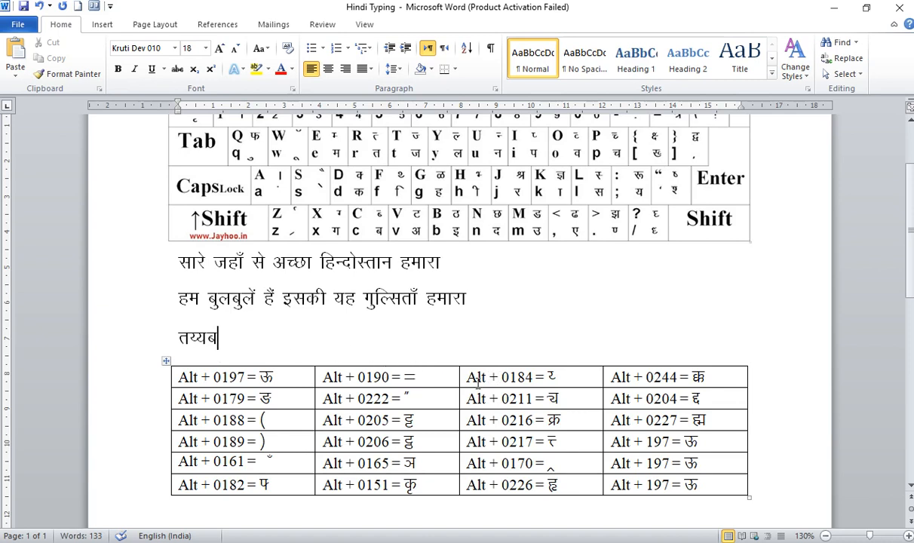
# Look up the half-य code Alt + 0184 and the द्द code Alt + 0204 in the Alt-code table.
pyautogui.click(558, 378)
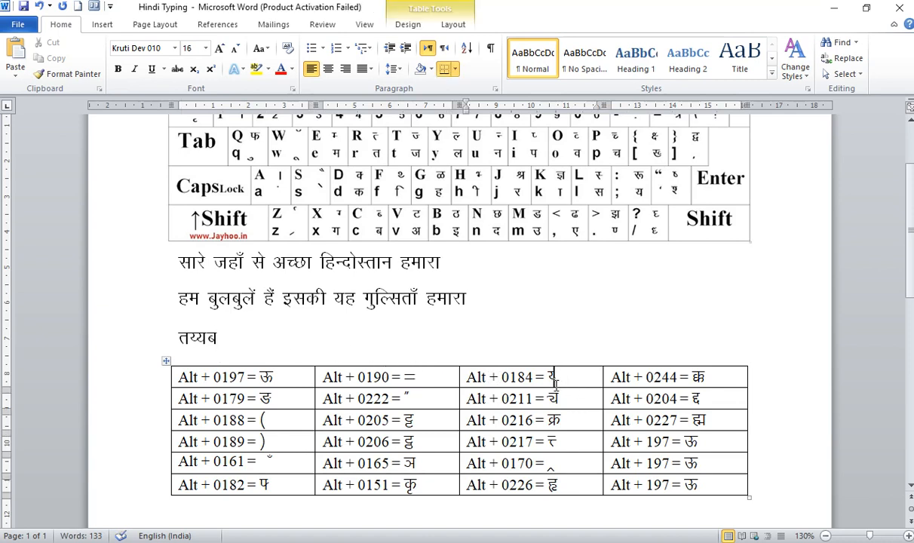
pyautogui.click(703, 399)
pyautogui.moveTo(691, 400); pyautogui.dragTo(708, 399)
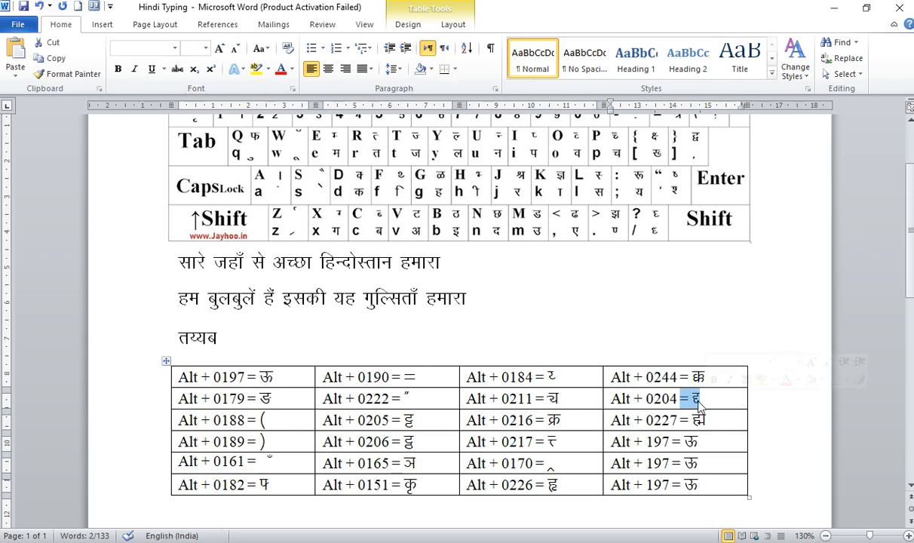
pyautogui.click(700, 401)
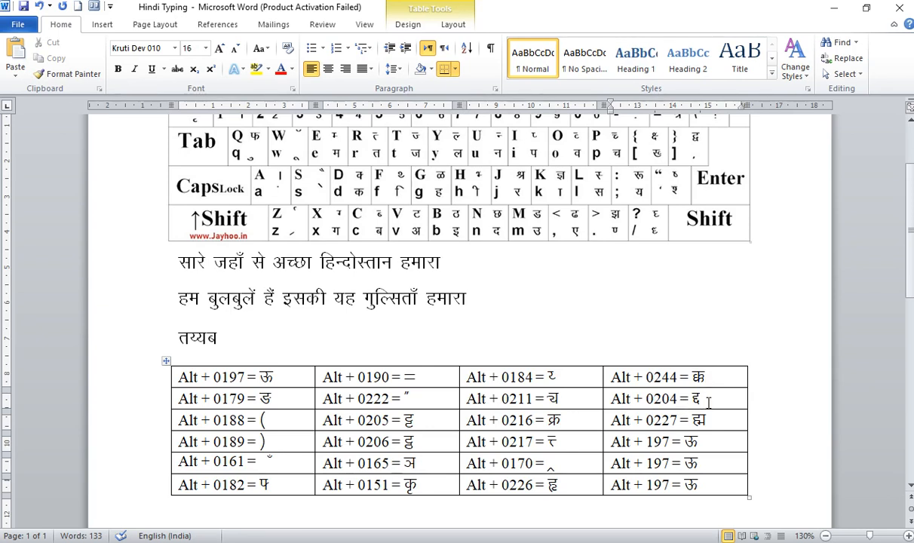
# Replace the sample name on the third line with a different one that uses the joined द्द conjunct (Alt + 0204).
pyautogui.click(295, 336)
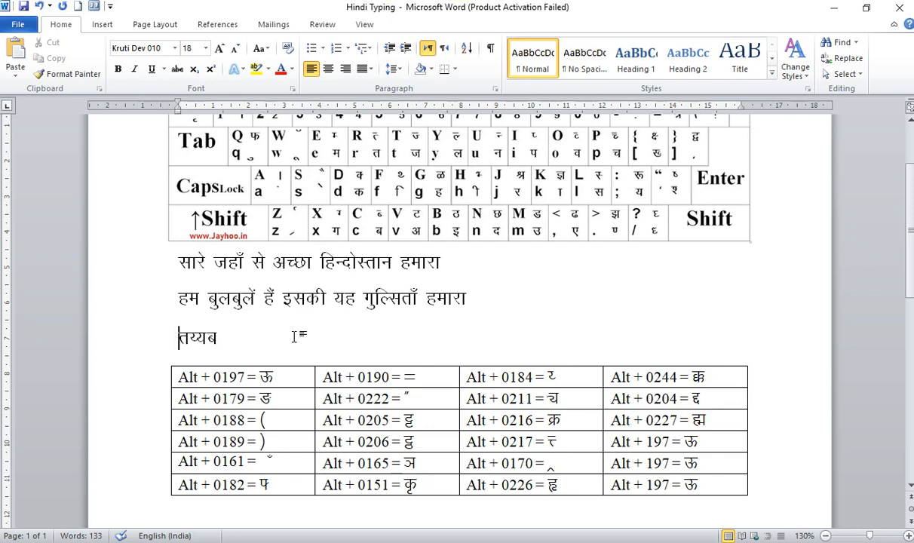
pyautogui.hotkey('shift', 'End')
pyautogui.write('fut+k')
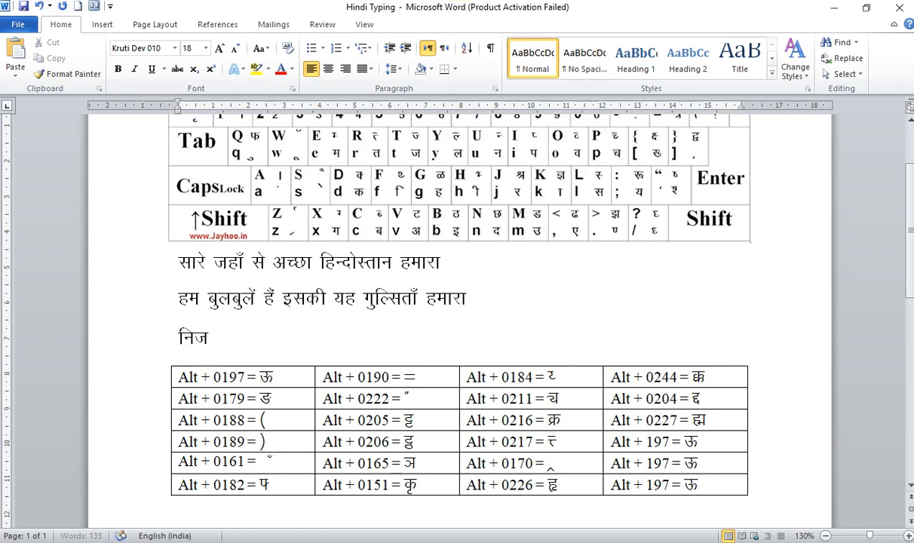
pyautogui.write('eqnhu')
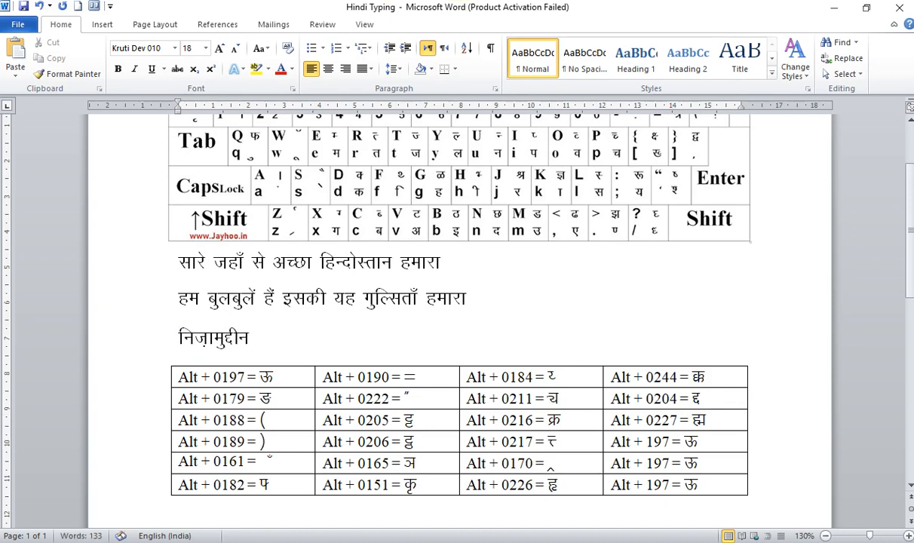
pyautogui.write(' fut+keqn~n')
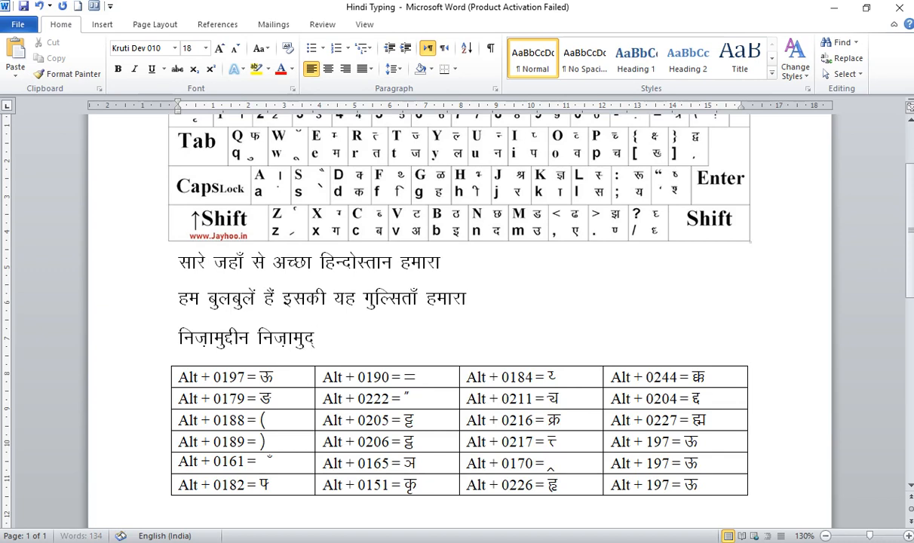
pyautogui.write('hu')
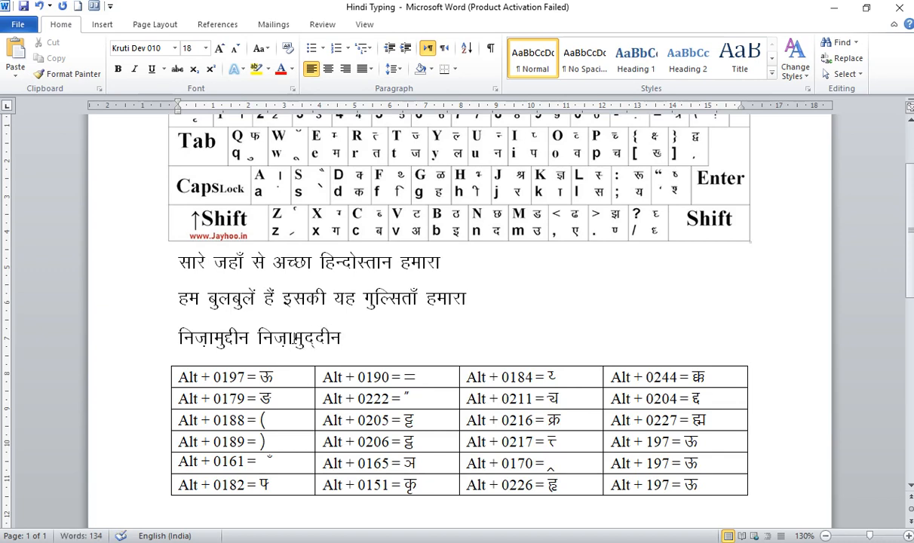
# Compare the two spellings of the sample name on the third line, one with द्द joined and one with a halant.
pyautogui.moveTo(258, 338); pyautogui.dragTo(341, 338)
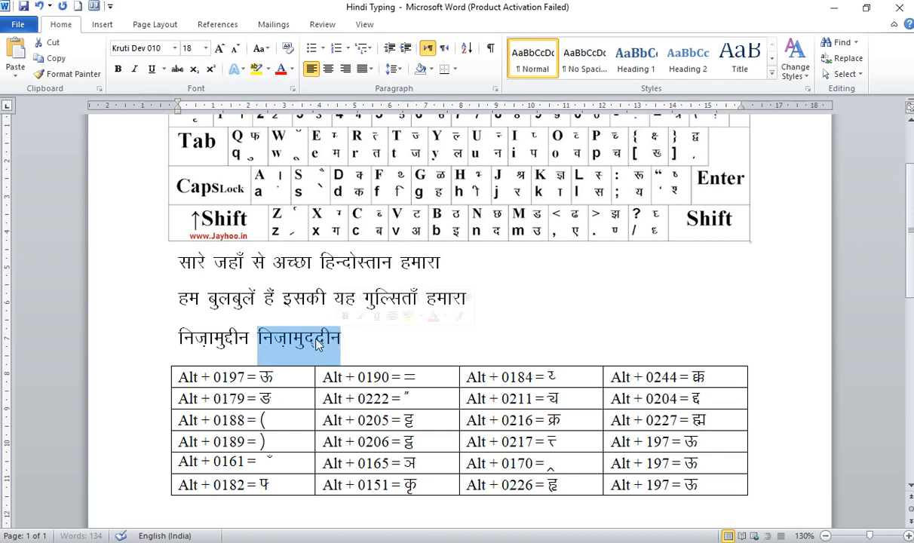
pyautogui.click(304, 339)
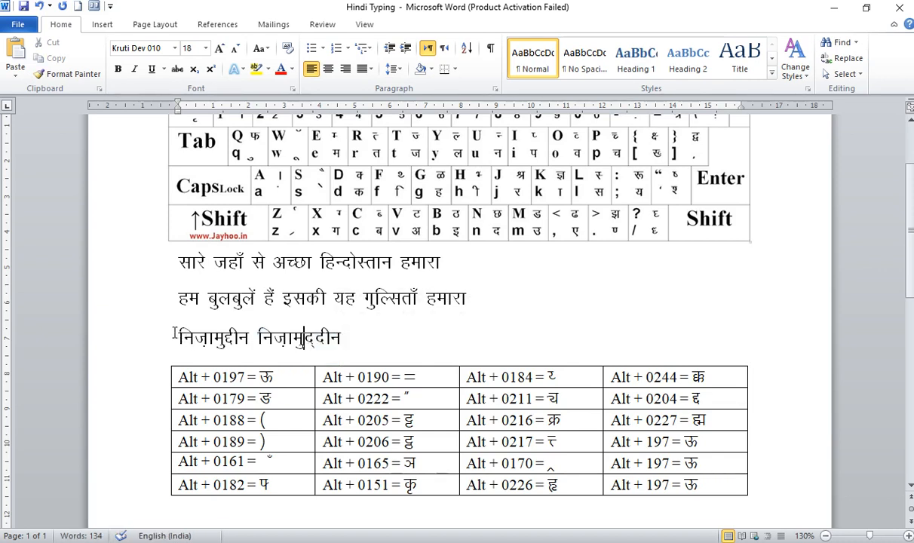
pyautogui.moveTo(180, 333); pyautogui.dragTo(227, 330)
pyautogui.click(235, 338)
# Add "पक्का दोस्त –" at the end of the third line, spelling पक्का with a half क followed by a full क.
pyautogui.scroll(1, 910, 286)
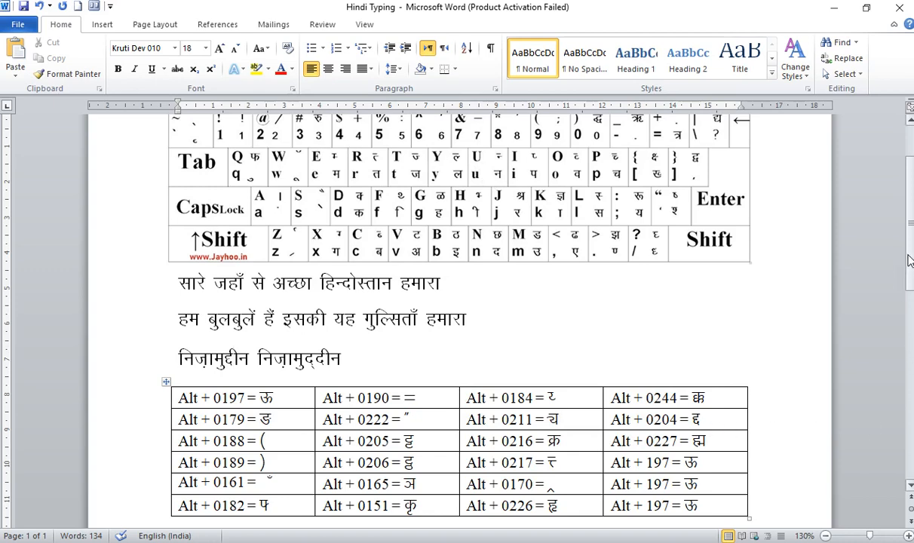
pyautogui.scroll(-1, 701, 390)
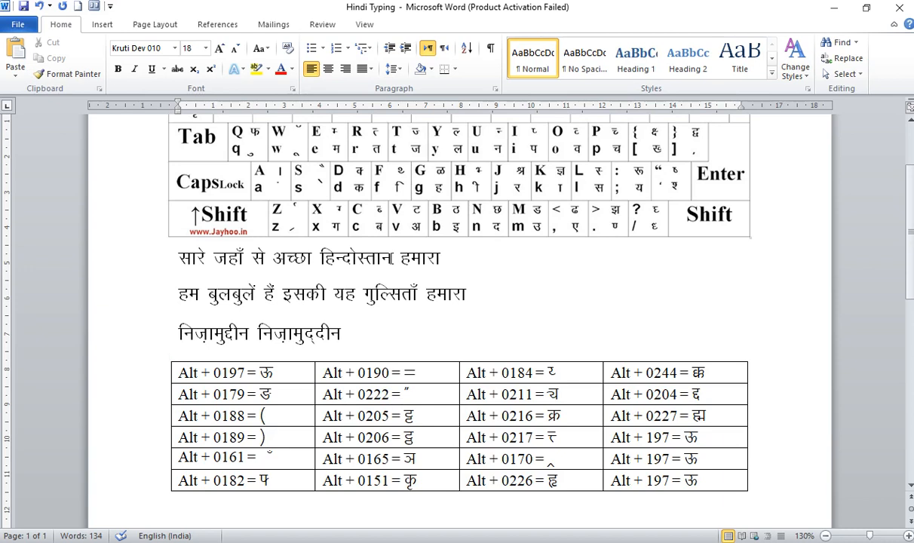
pyautogui.write('iDdk nksLr')
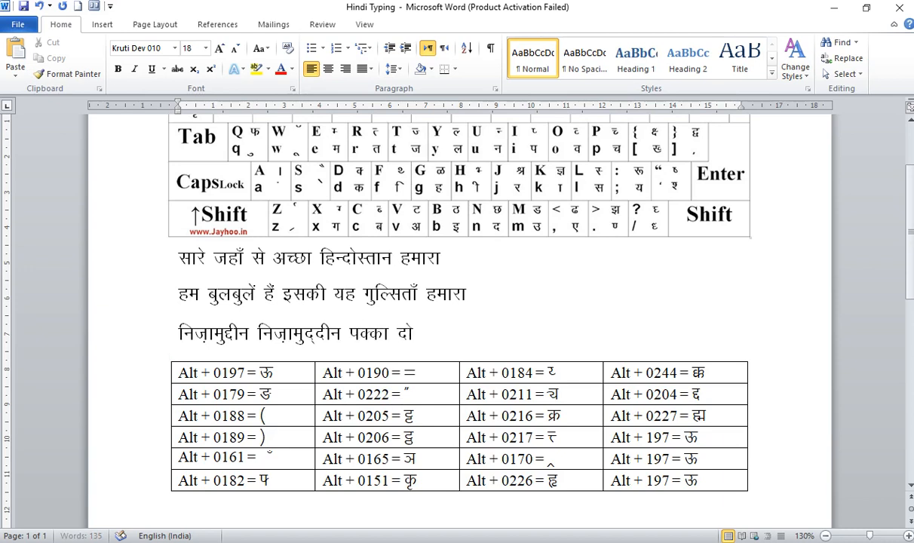
pyautogui.write(' &')
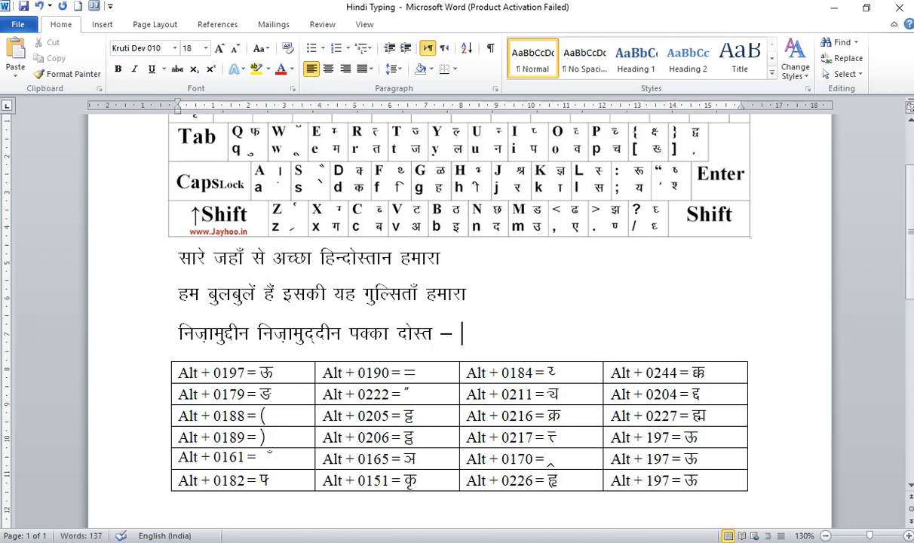
pyautogui.write(' iDdk n')
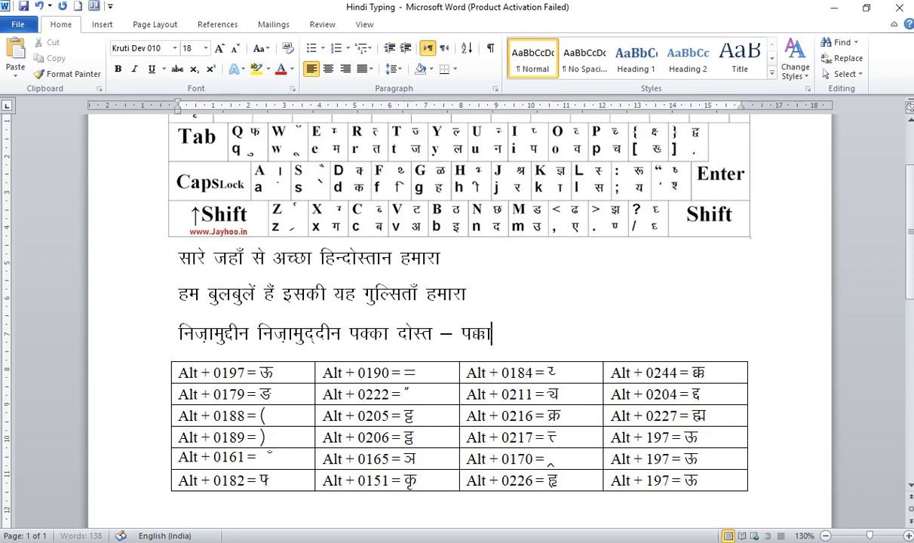
pyautogui.write('ksLr')
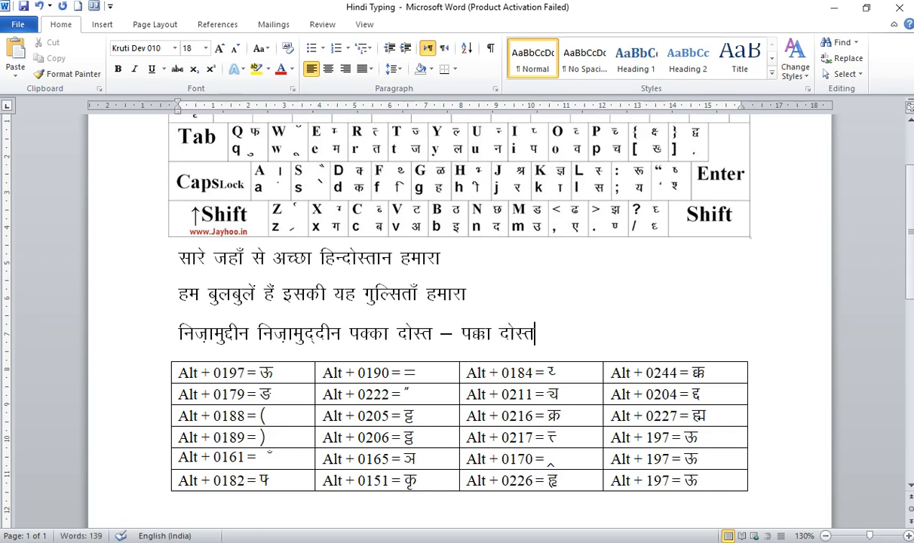
# Compare the two spellings of पक्का on the third line by highlighting each word.
pyautogui.moveTo(349, 335); pyautogui.dragTo(390, 343)
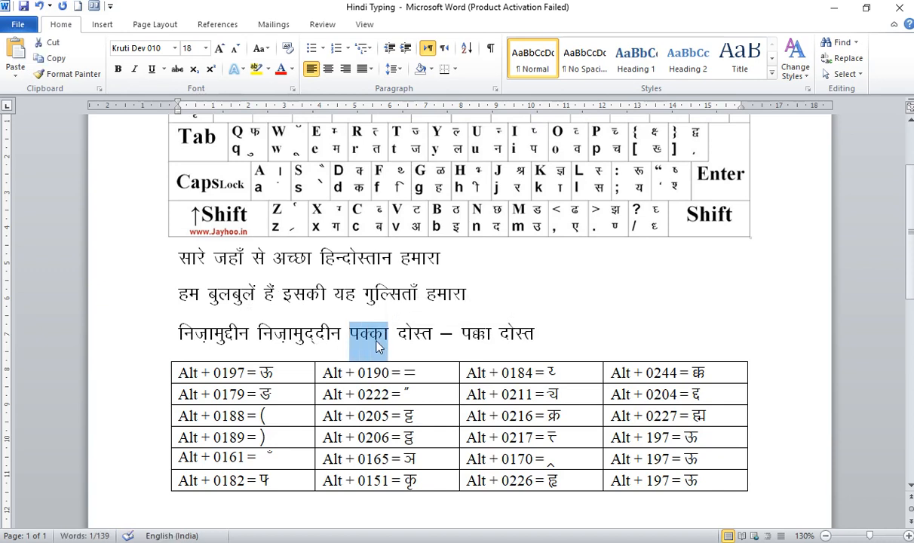
pyautogui.click(371, 341)
pyautogui.moveTo(350, 334); pyautogui.dragTo(387, 336)
pyautogui.moveTo(461, 334); pyautogui.dragTo(492, 333)
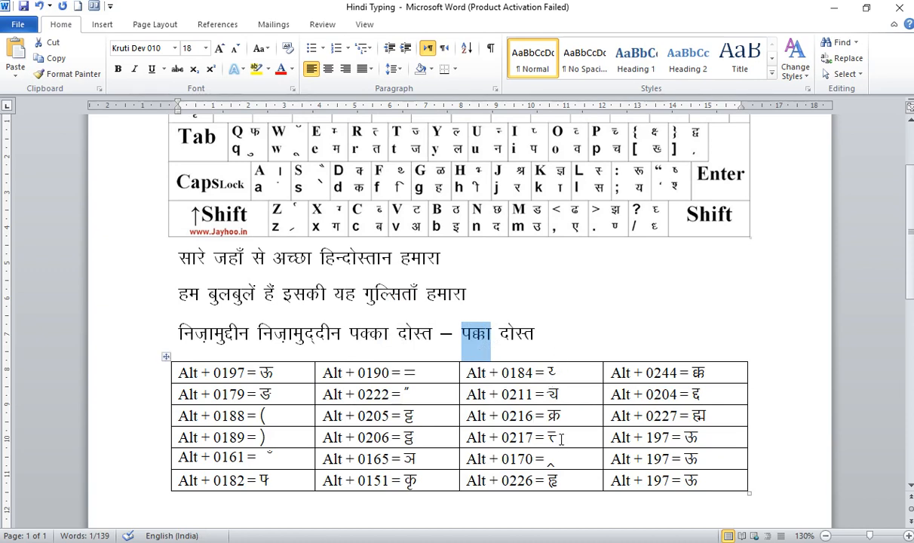
# Write "सत्ता में बैठे" with the joined त्त conjunct on a new fourth line.
pyautogui.click(529, 335)
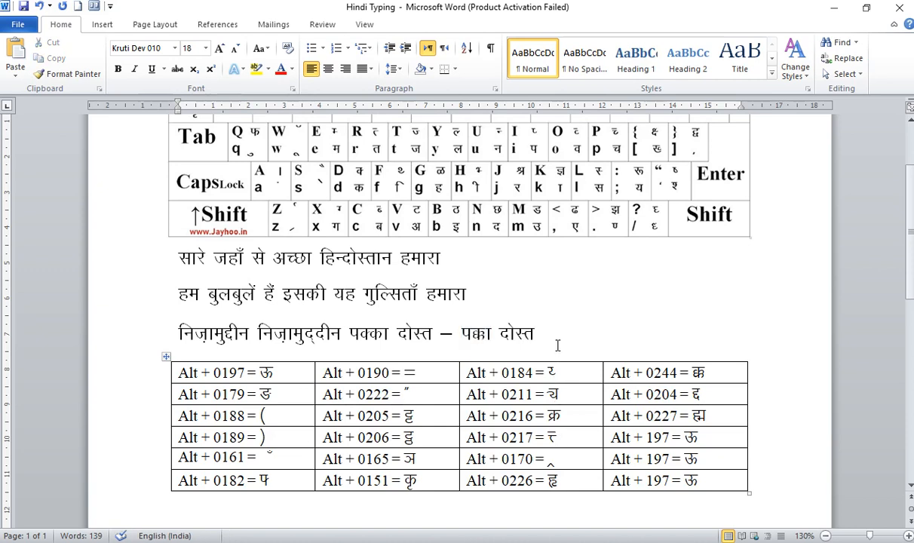
pyautogui.press('Return')
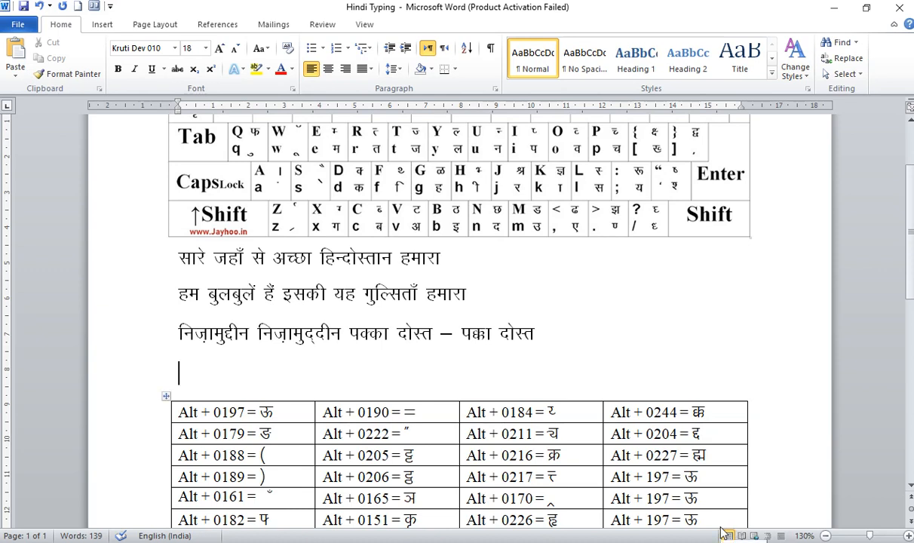
pyautogui.write('lRrk esa')
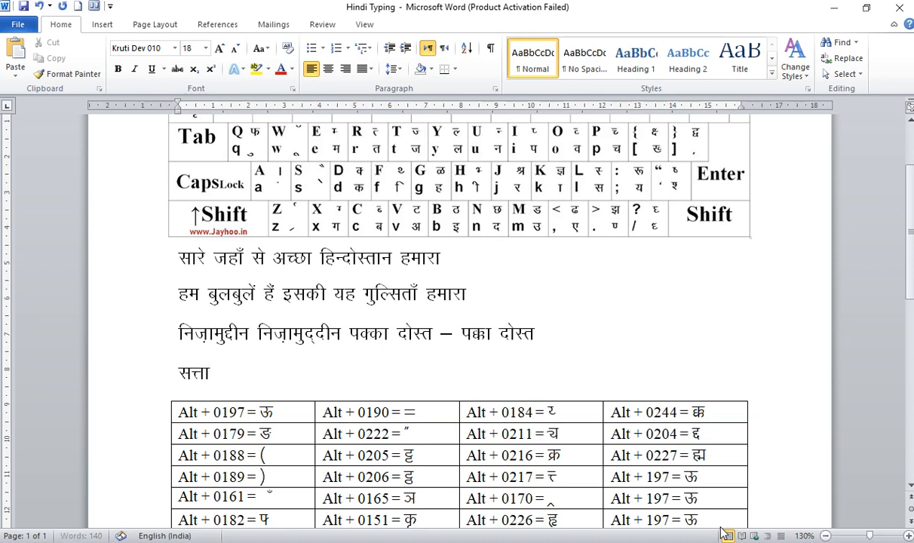
pyautogui.write(' cSBs')
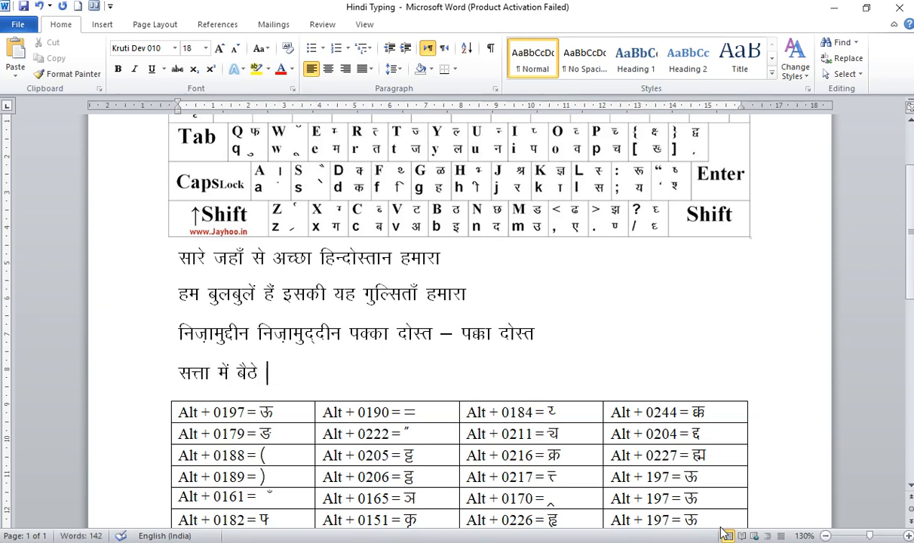
pyautogui.write(' &')
pyautogui.write(' lRrk esa cS')
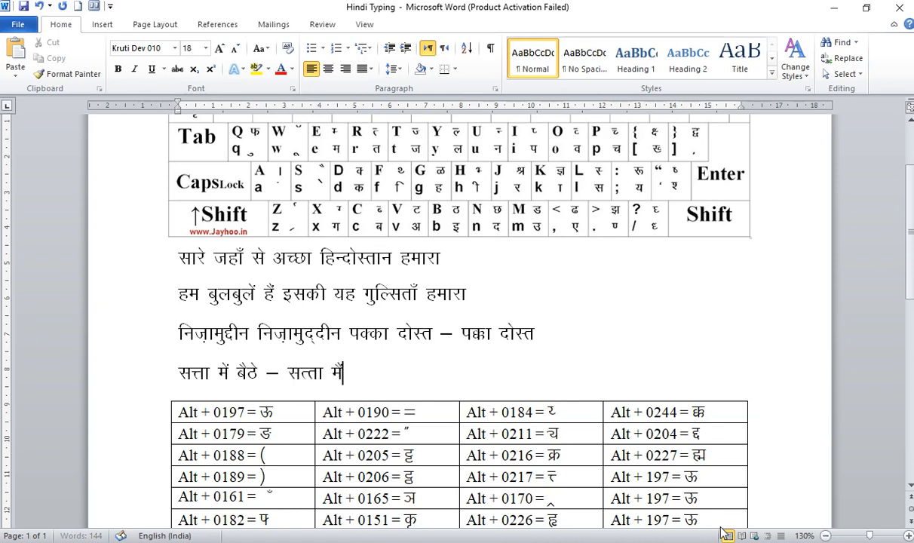
pyautogui.write('Bs')
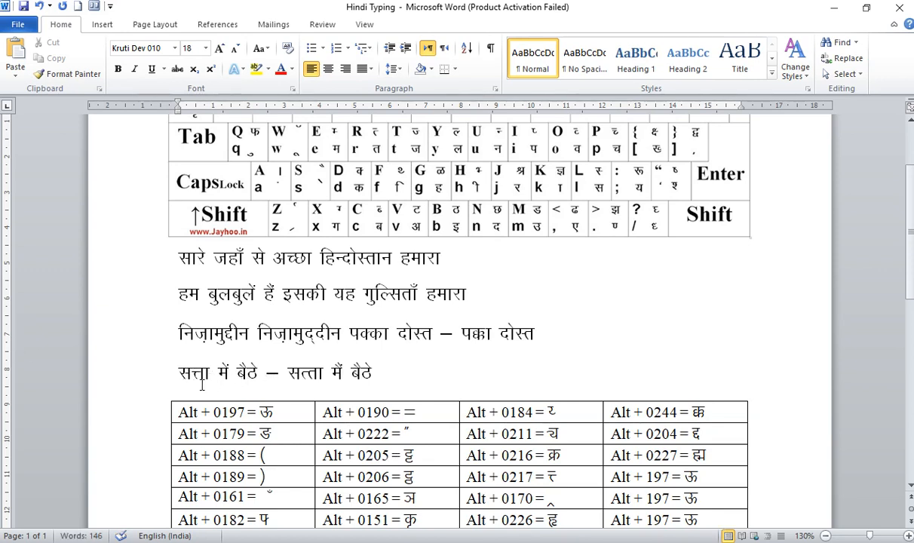
# Compare the two spellings of सत्ता on the fourth line, highlighting part of the joined त्त conjunct.
pyautogui.moveTo(205, 375); pyautogui.dragTo(200, 377)
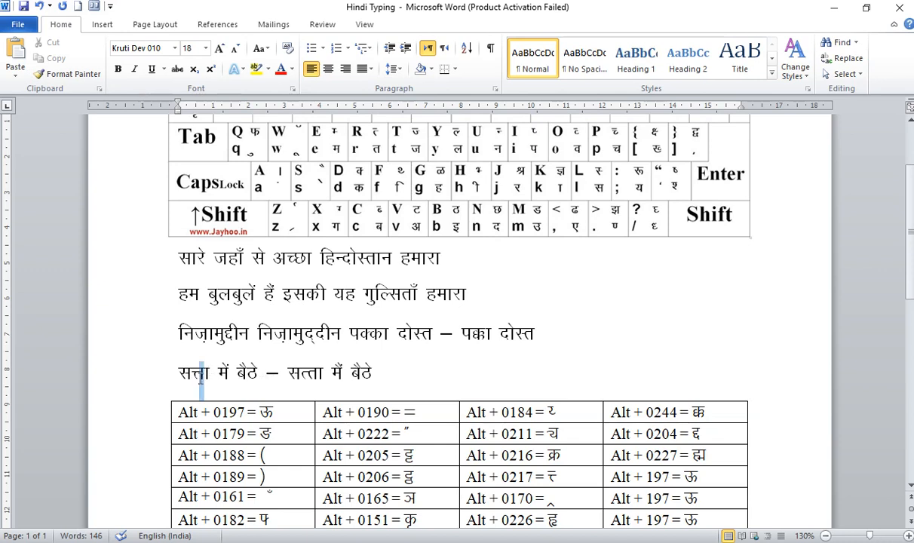
pyautogui.click(301, 373)
# Highlight the whole Alt code table below the sample lines to examine its special characters, and clear the selection.
pyautogui.scroll(-1, 913, 258)
pyautogui.scroll(-2, 912, 258)
pyautogui.moveTo(264, 331); pyautogui.dragTo(690, 457)
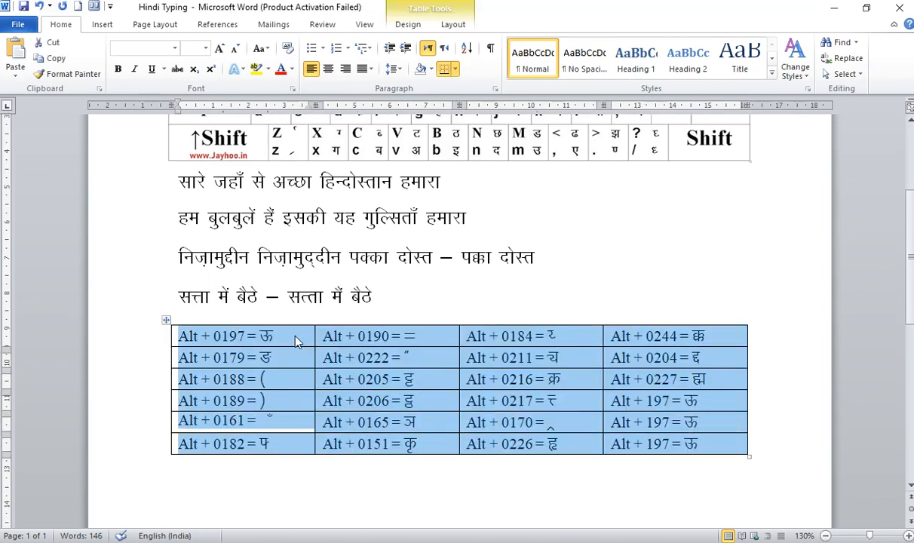
pyautogui.click(295, 337)
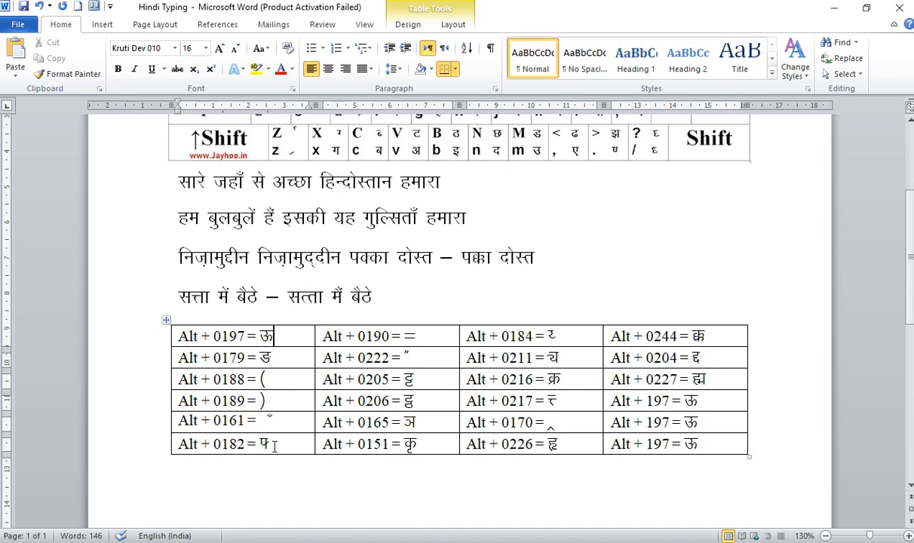
# Review the Kruti Dev keyboard chart, the four sample Hindi lines and the Alt code table for the characters each one covers.
pyautogui.scroll(3, 263, 465)
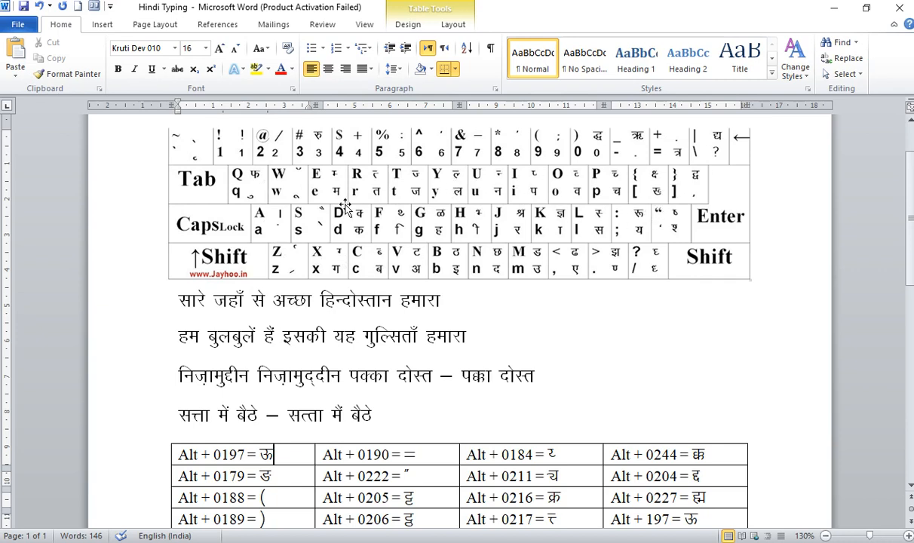
pyautogui.moveTo(909, 269); pyautogui.dragTo(897, 313)
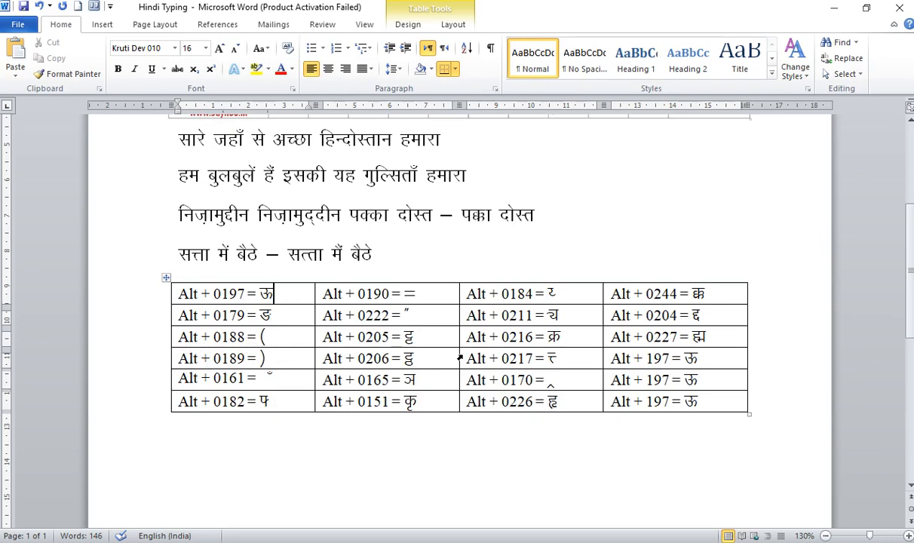
pyautogui.click(904, 317)
pyautogui.scroll(1, 909, 328)
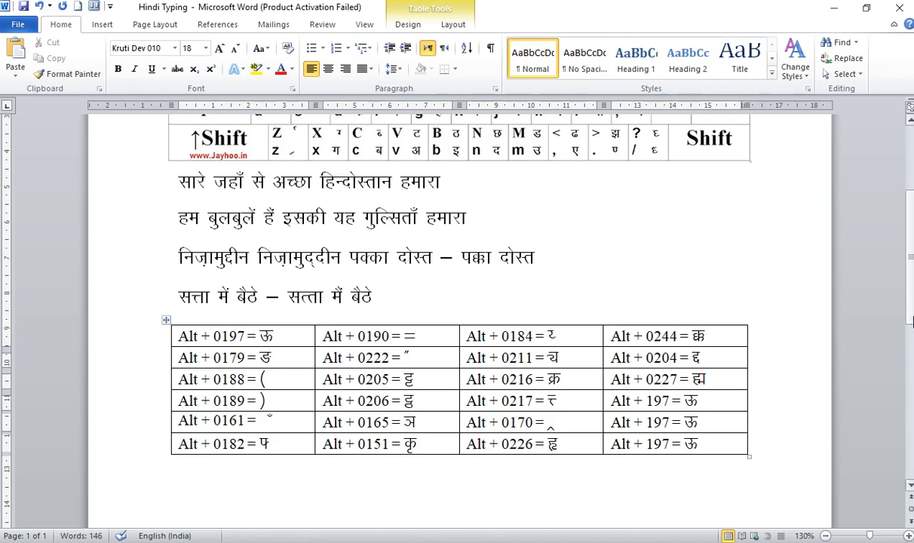
pyautogui.scroll(3, 460, 302)
pyautogui.scroll(1, 354, 323)
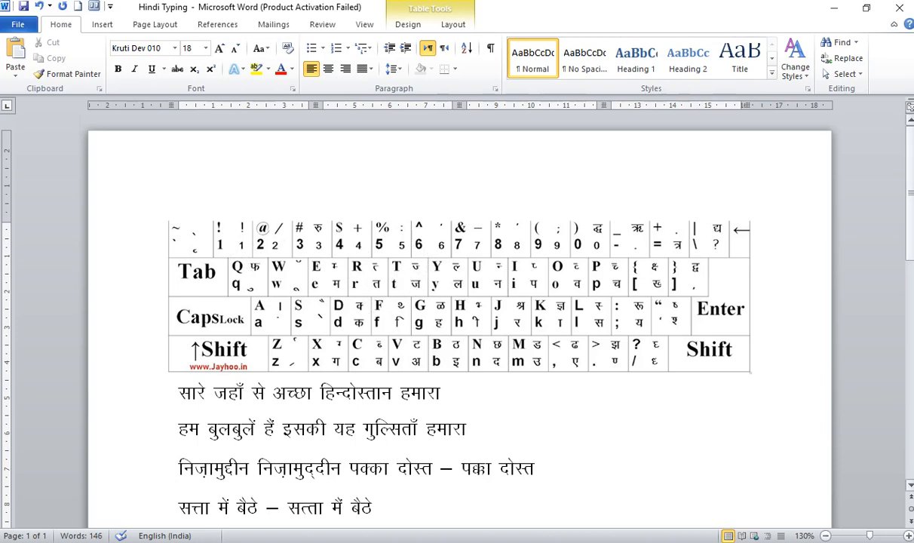
pyautogui.scroll(-3, 912, 245)
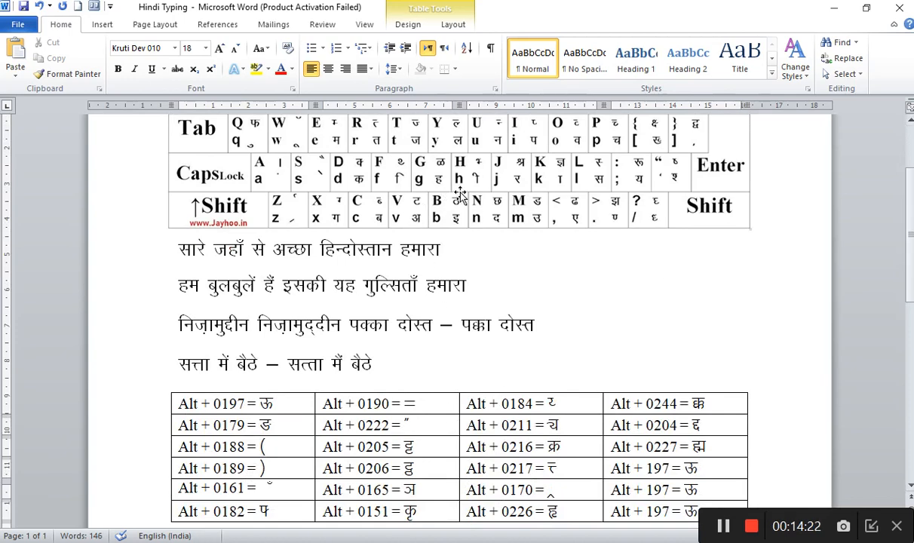
pyautogui.scroll(-4, 863, 226)
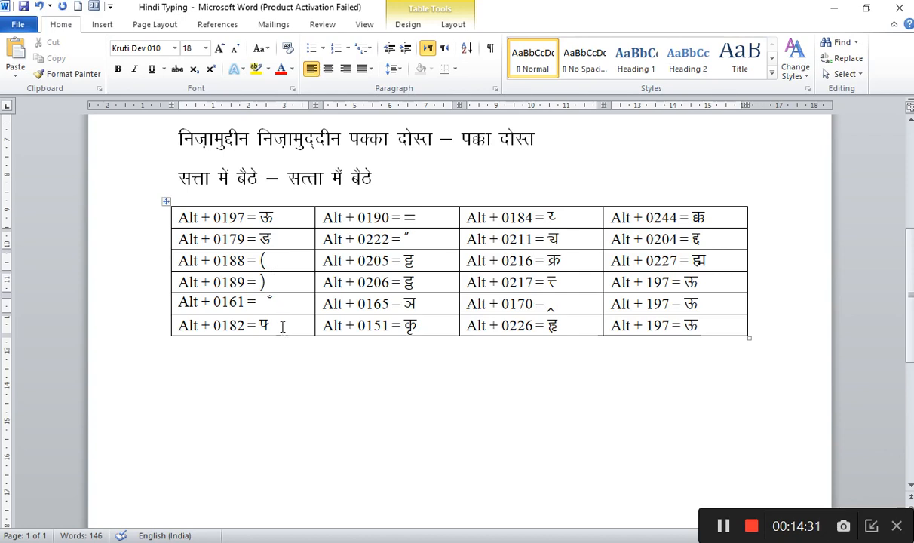
pyautogui.click(424, 304)
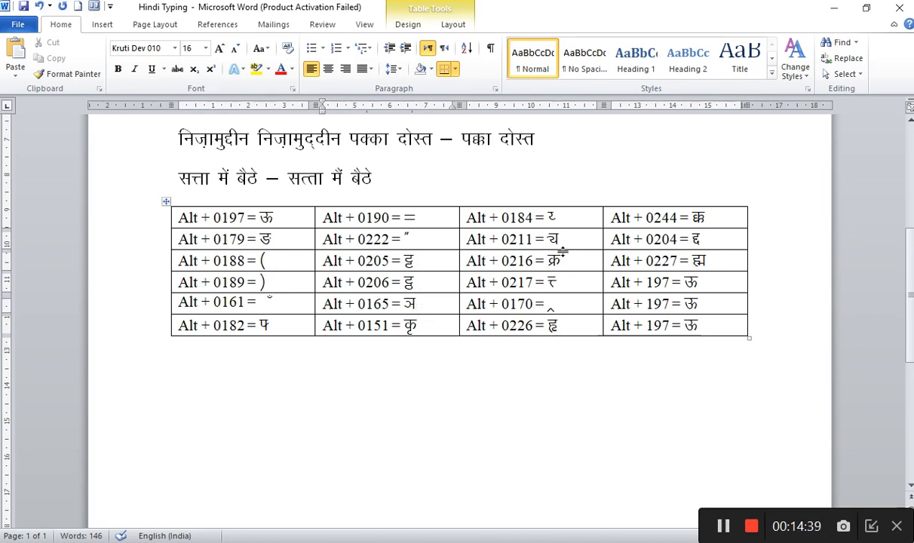
pyautogui.scroll(2, 865, 298)
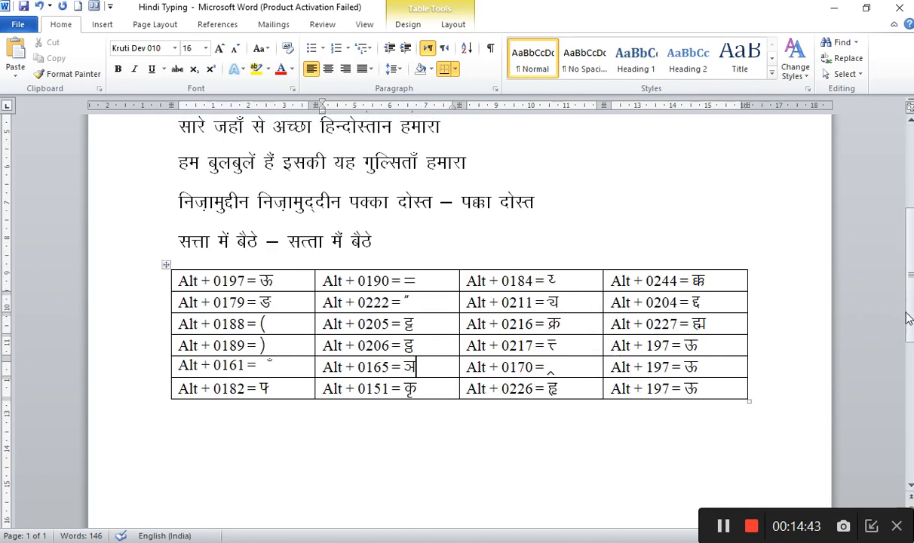
pyautogui.scroll(4, 906, 313)
pyautogui.moveTo(910, 280); pyautogui.dragTo(910, 265)
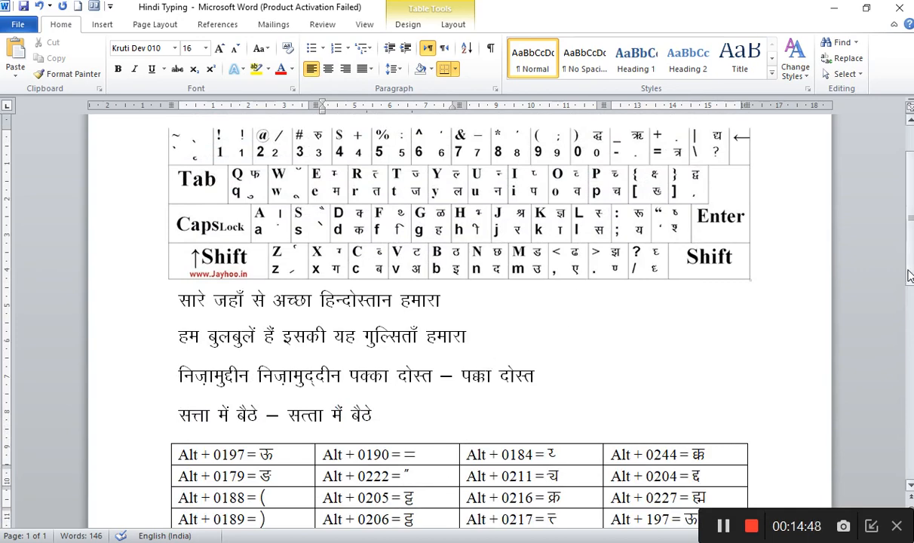
pyautogui.moveTo(910, 278)
pyautogui.mouseDown()
pyautogui.moveTo(910, 253)
pyautogui.moveTo(910, 289)
pyautogui.mouseUp()
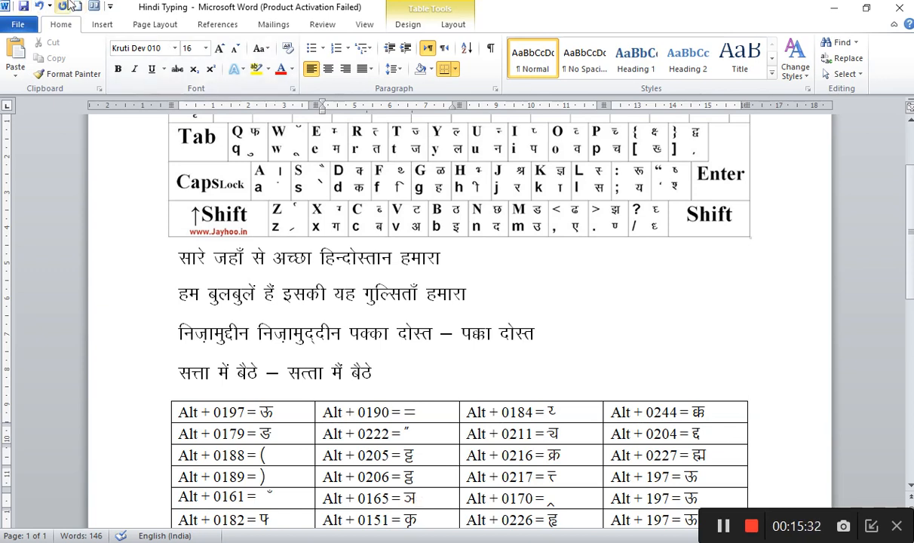
pyautogui.click(497, 295)
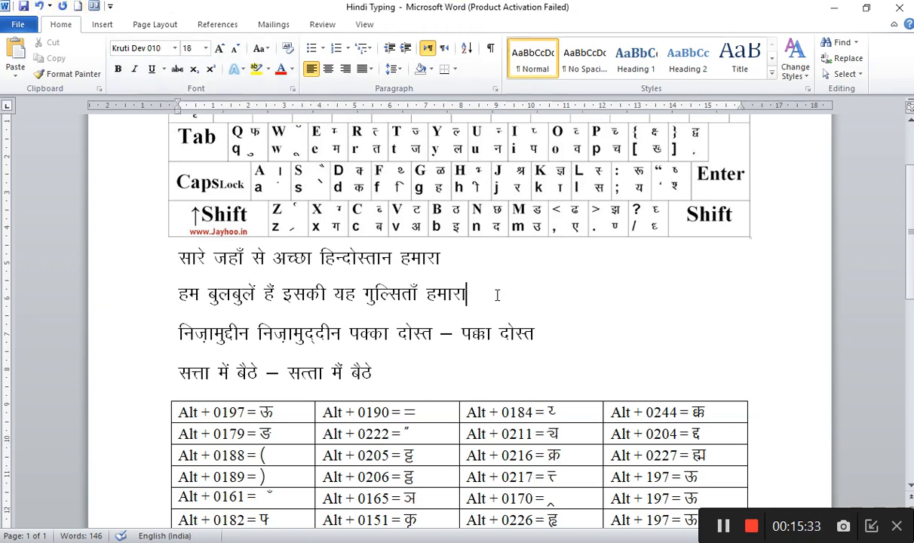